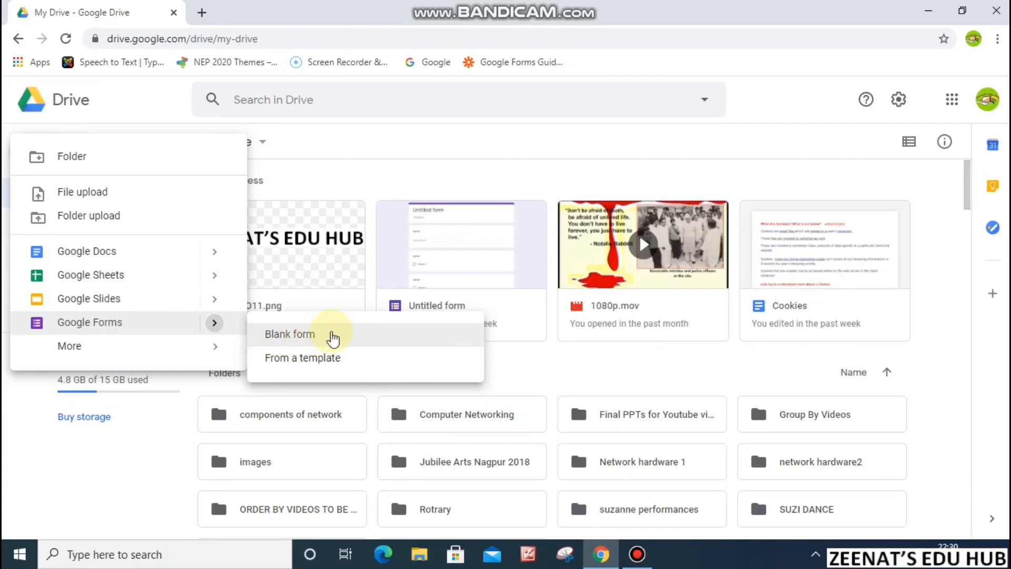
Step: Open the Google Forms template gallery and create a new blank form from it
{"action": "left_click", "coordinate": [333, 337]}
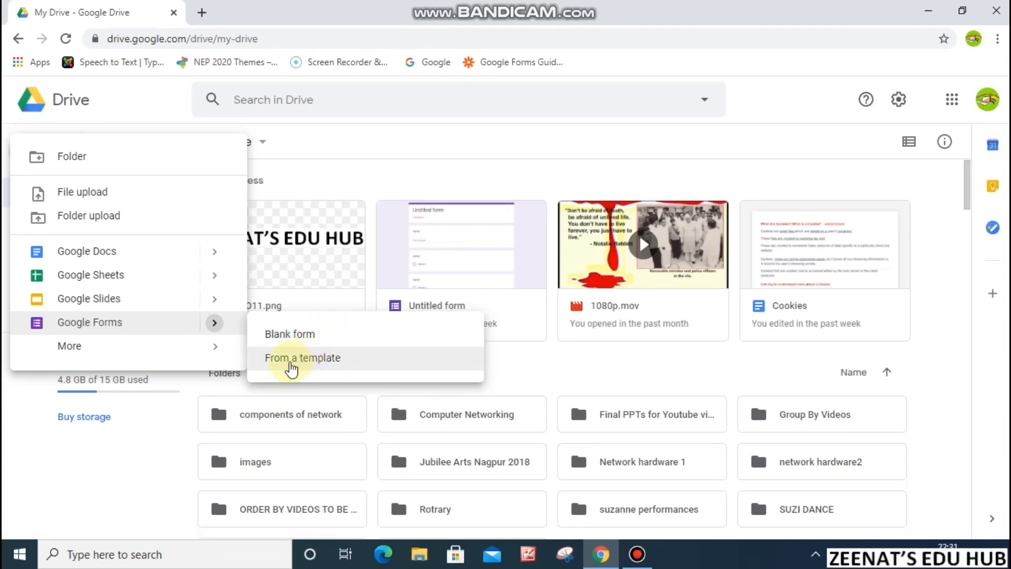
{"action": "left_click", "coordinate": [294, 363]}
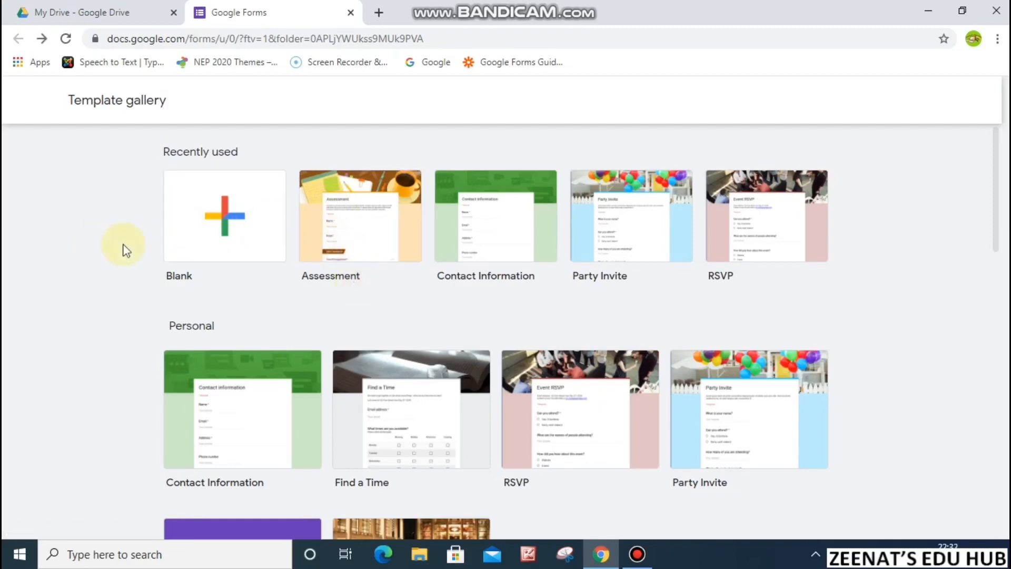
{"action": "left_click", "coordinate": [220, 223]}
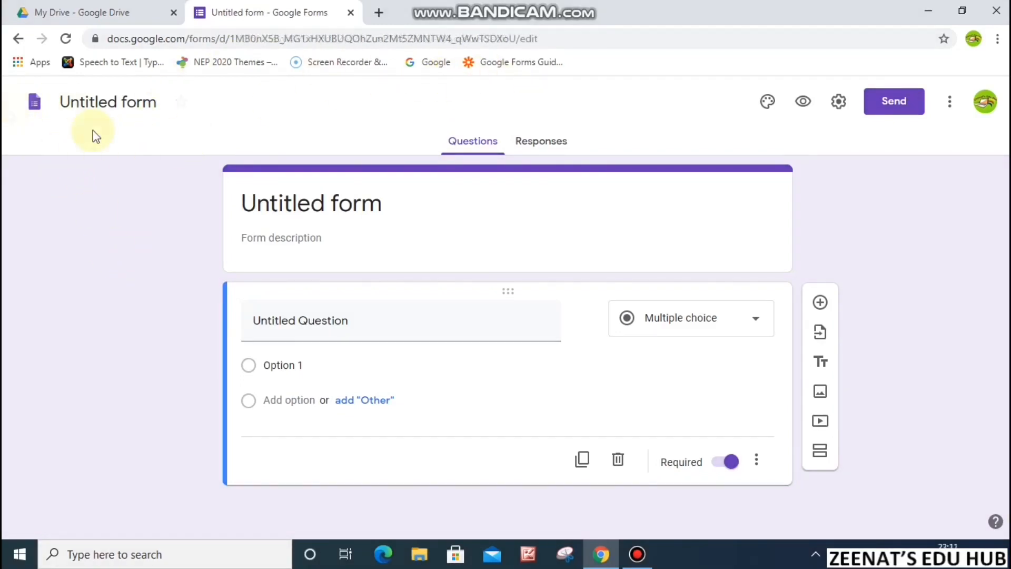
Step: Name the form "Online test" and give it the description "Test on GK"
{"action": "left_click", "coordinate": [113, 102]}
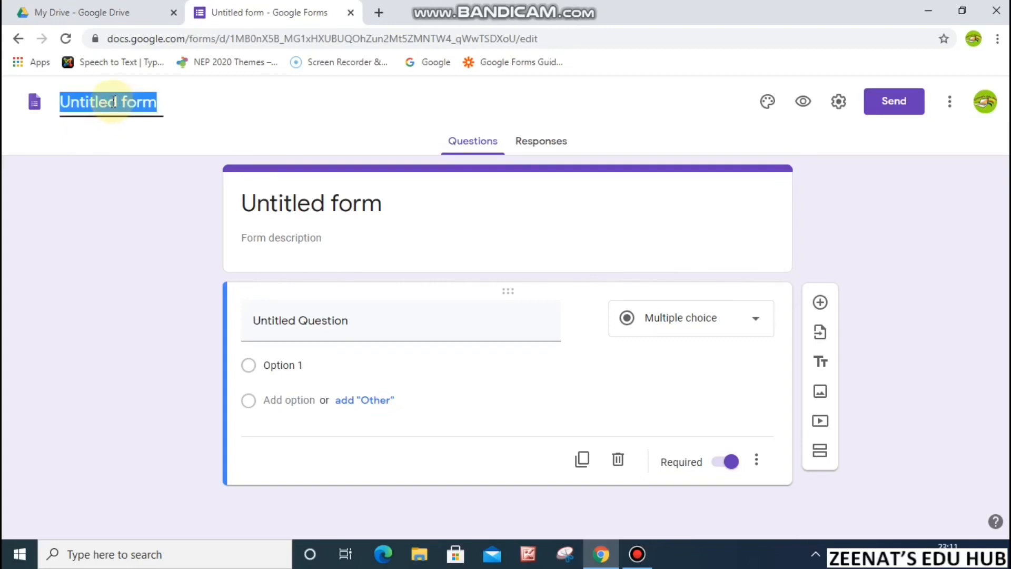
{"action": "type", "text": "Onli"}
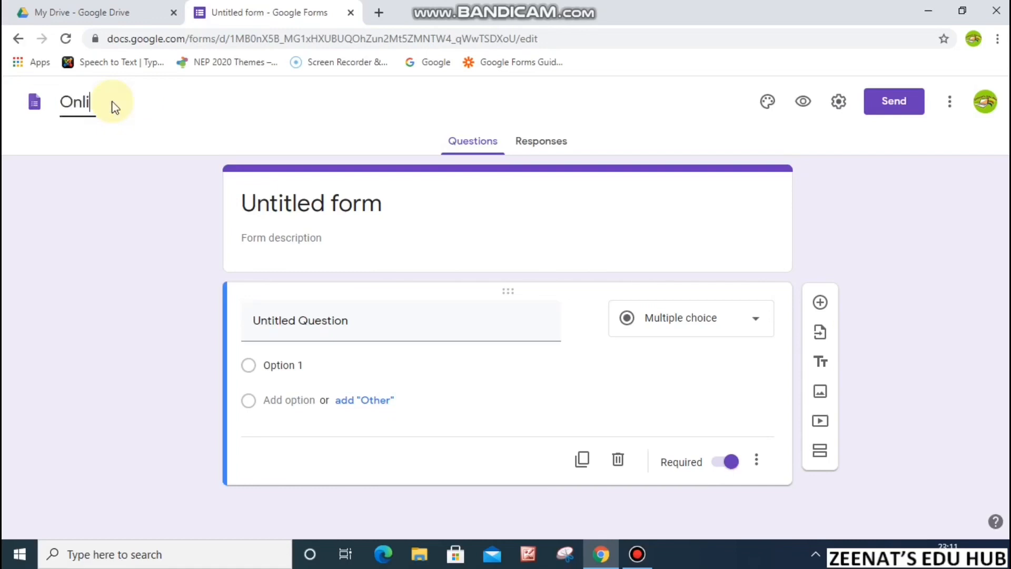
{"action": "type", "text": "ne test"}
{"action": "left_click", "coordinate": [166, 240]}
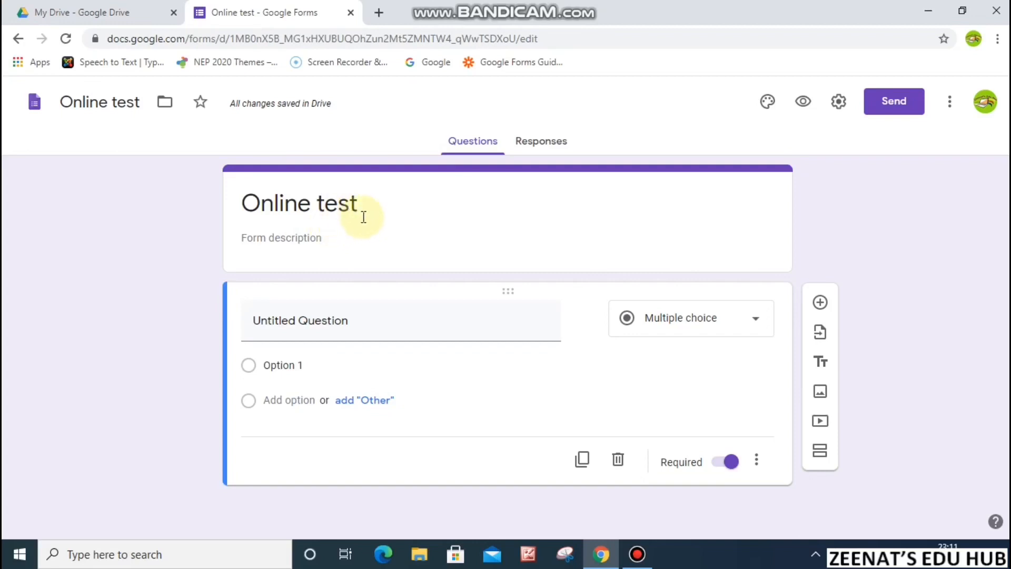
{"action": "left_click", "coordinate": [347, 244]}
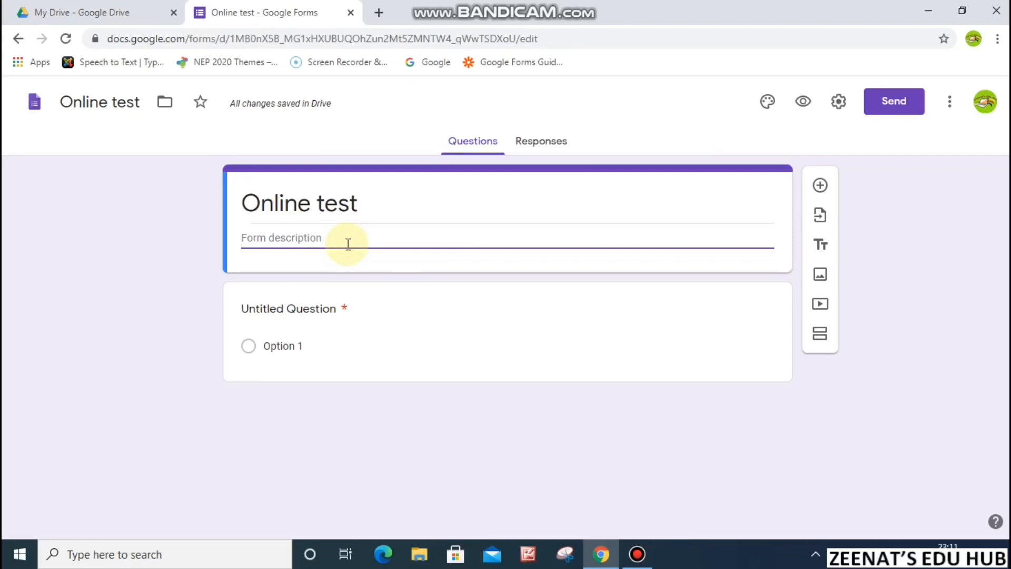
{"action": "type", "text": "Test on GK"}
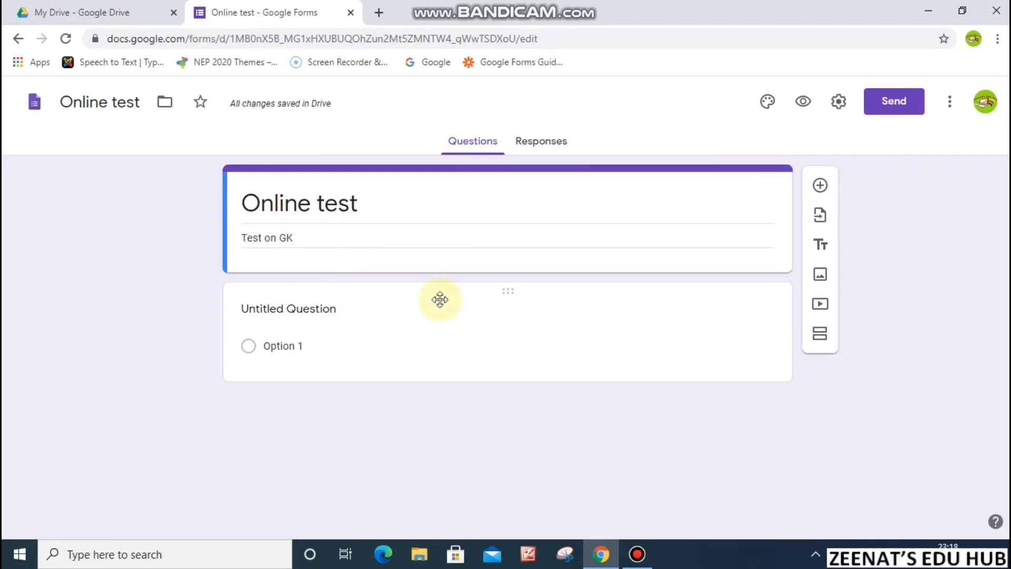
Step: Review the answer types offered for the untitled question, keep Multiple choice, and make the question not required
{"action": "left_click", "coordinate": [331, 310]}
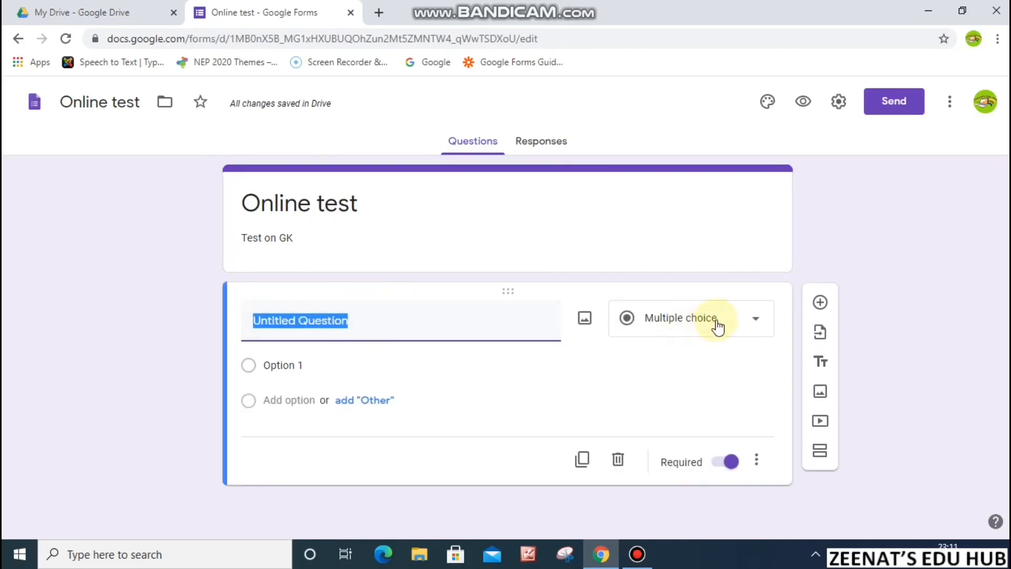
{"action": "left_click", "coordinate": [761, 323]}
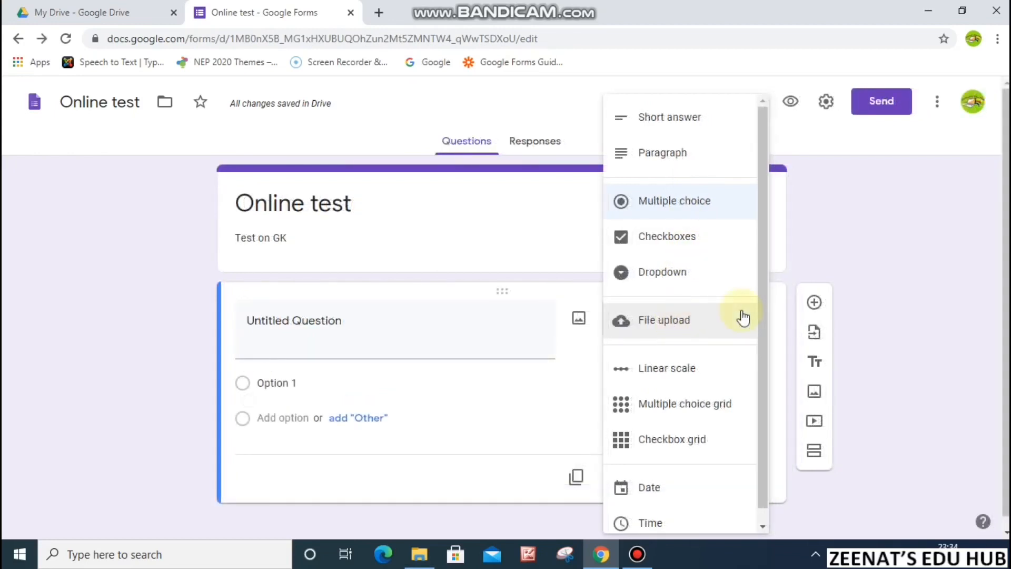
{"action": "left_click", "coordinate": [881, 286]}
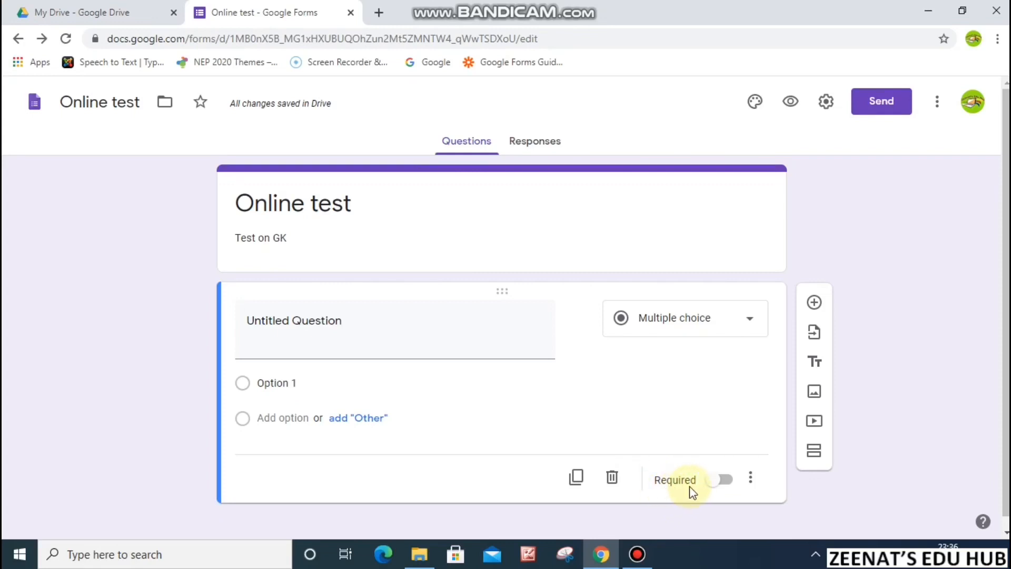
{"action": "left_click", "coordinate": [717, 482]}
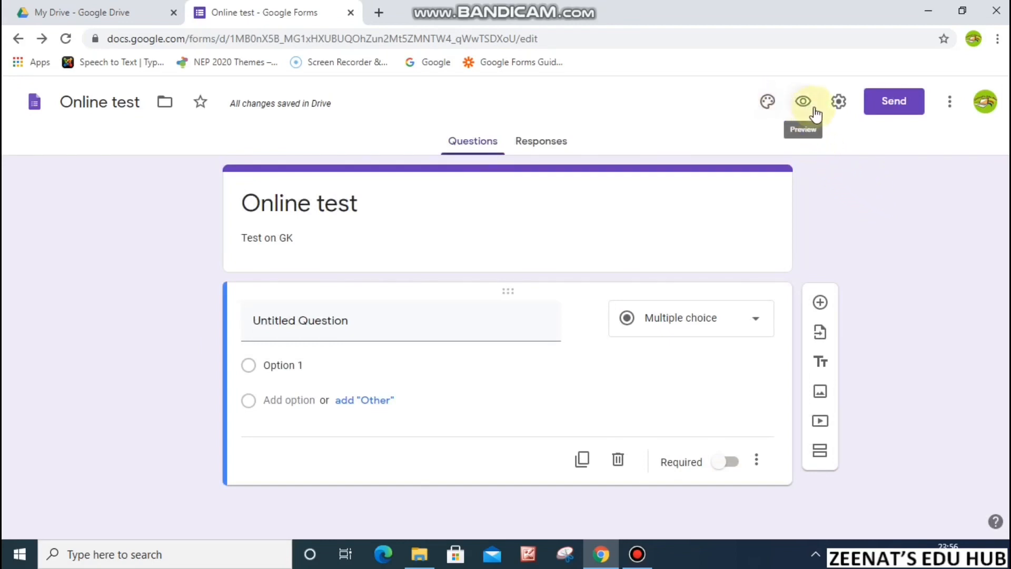
Step: Examine the header image sources in the theme options, including the built-in themes and file upload, without choosing an image
{"action": "left_click", "coordinate": [768, 105]}
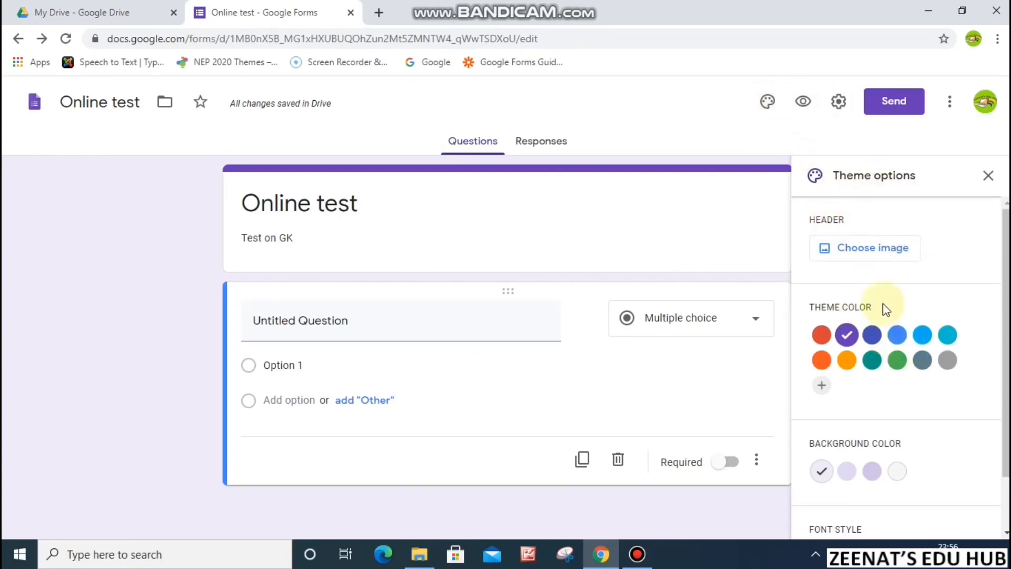
{"action": "left_click", "coordinate": [894, 256]}
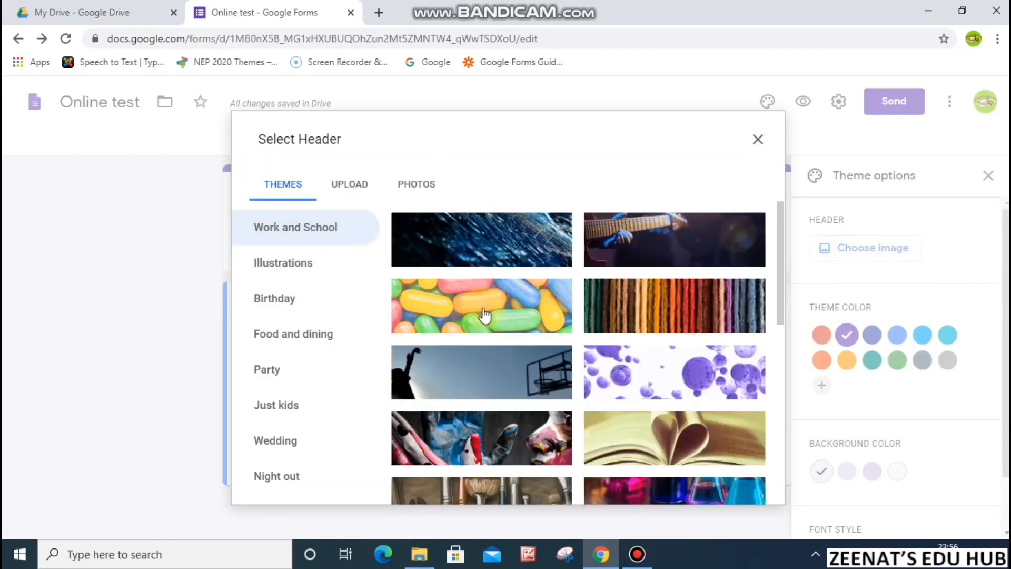
{"action": "left_click", "coordinate": [361, 190]}
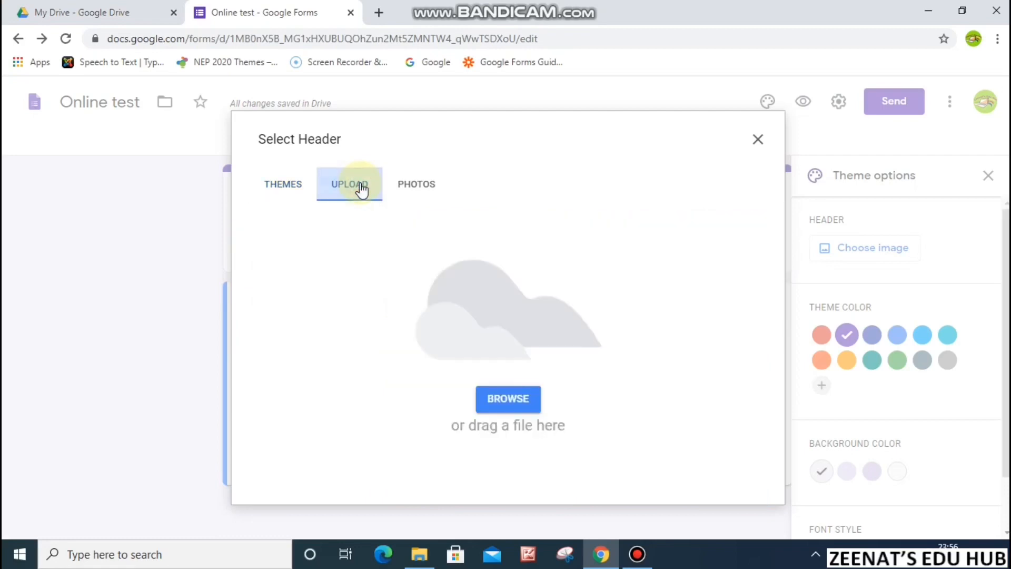
{"action": "key", "text": "Escape"}
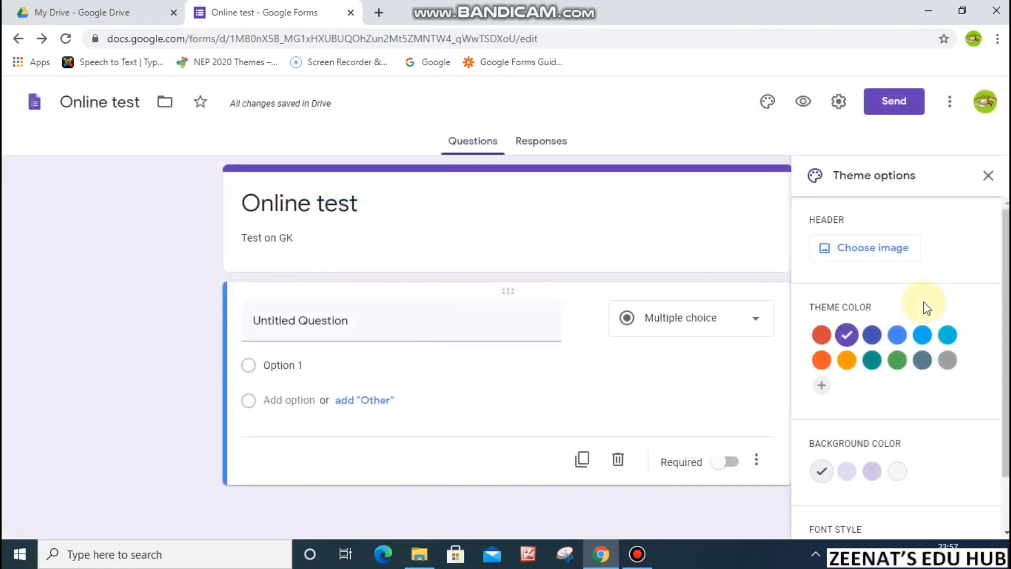
Step: Apply the red theme color and a handwriting-like font style to the form and preview it
{"action": "left_click", "coordinate": [902, 337]}
{"action": "left_click", "coordinate": [822, 338]}
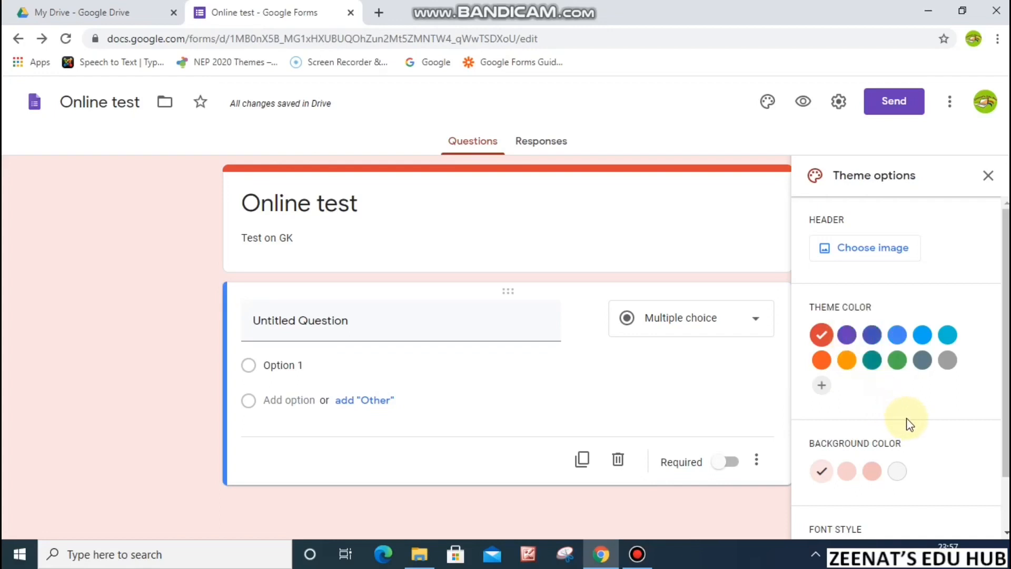
{"action": "left_click", "coordinate": [847, 474]}
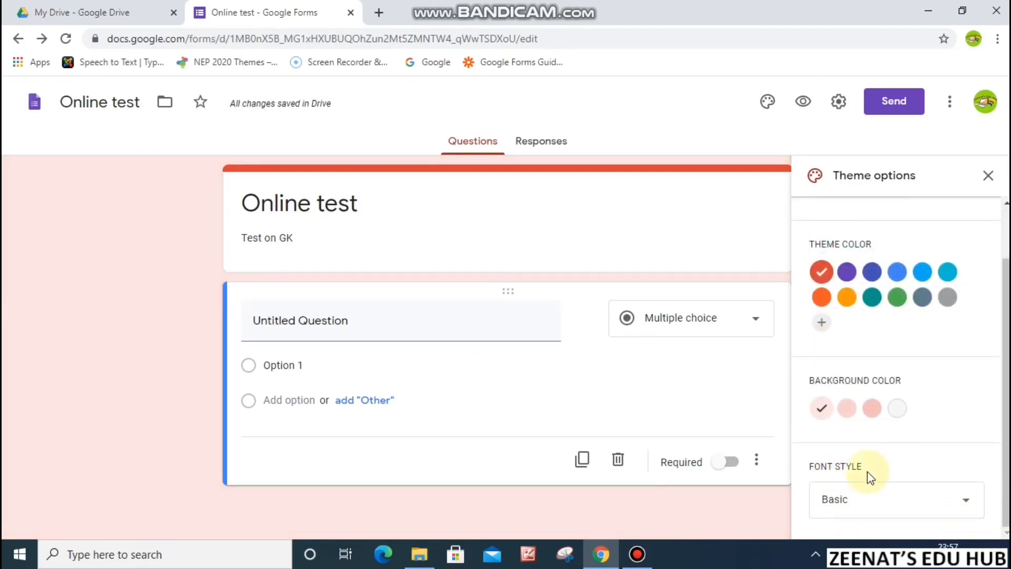
{"action": "left_click", "coordinate": [962, 502]}
{"action": "left_click", "coordinate": [886, 509]}
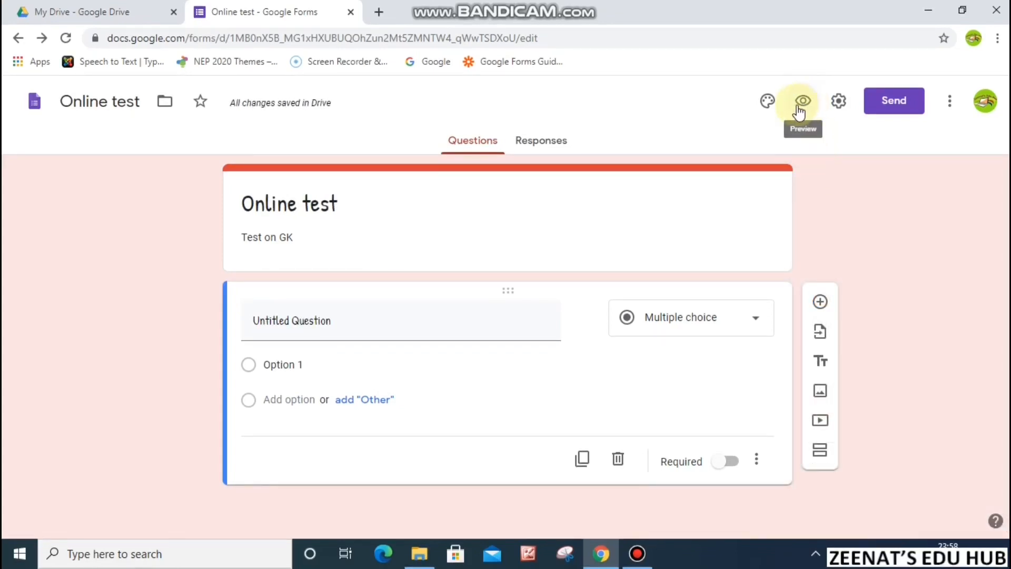
{"action": "left_click", "coordinate": [804, 102]}
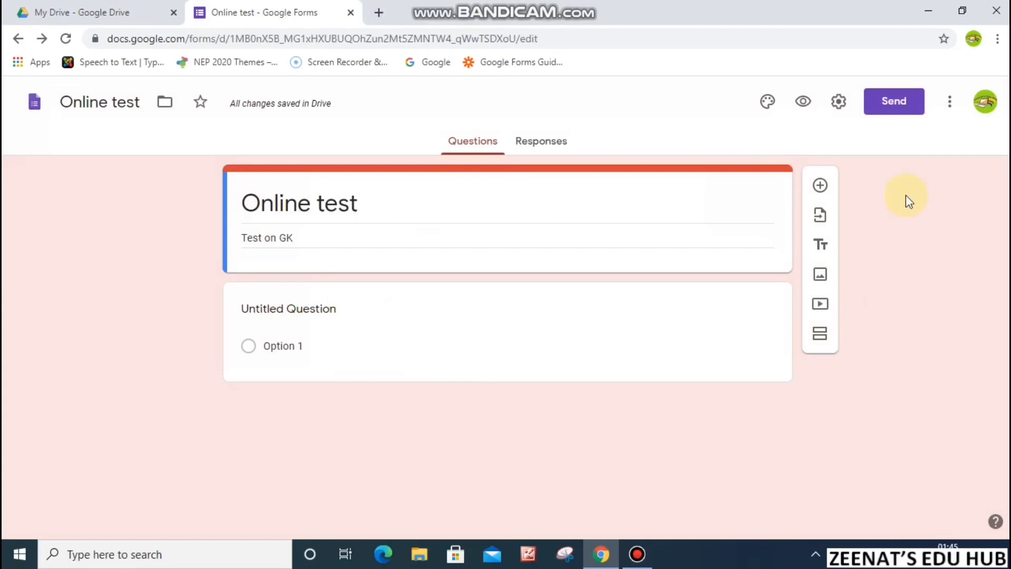
Step: Open the form settings and look over the General, Presentation and Quizzes sections
{"action": "left_click", "coordinate": [839, 101]}
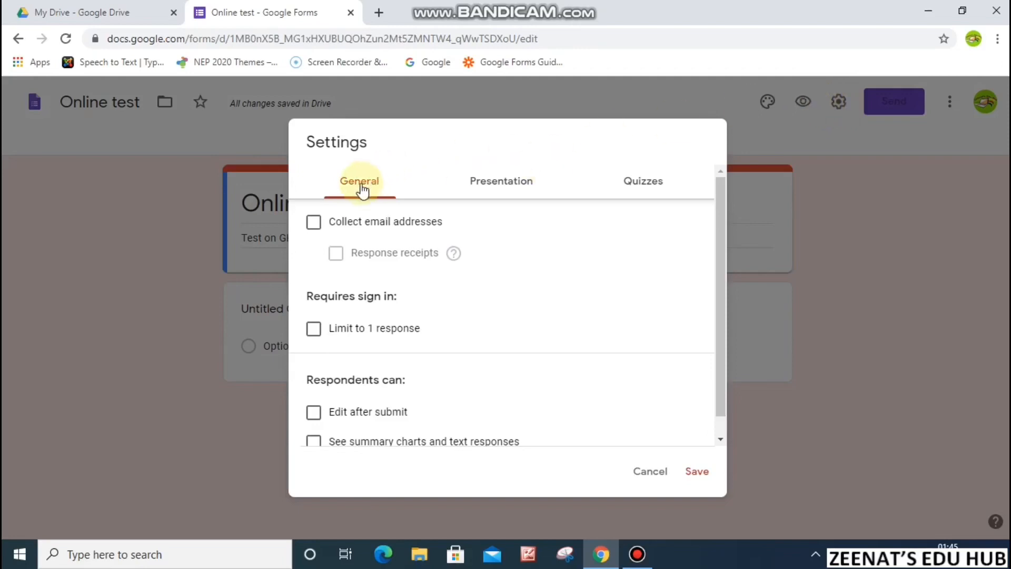
{"action": "left_click", "coordinate": [477, 191]}
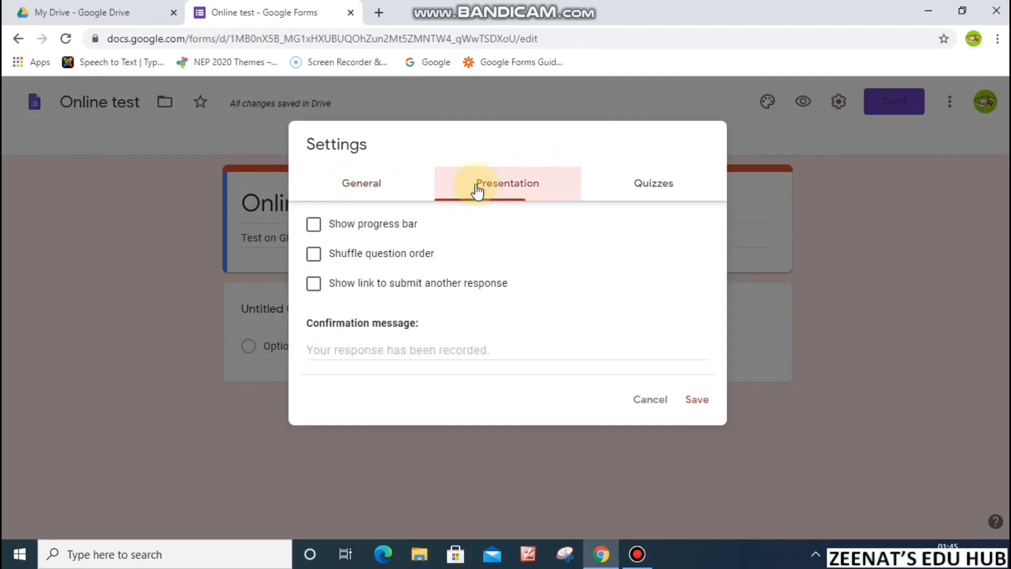
{"action": "left_click", "coordinate": [648, 190]}
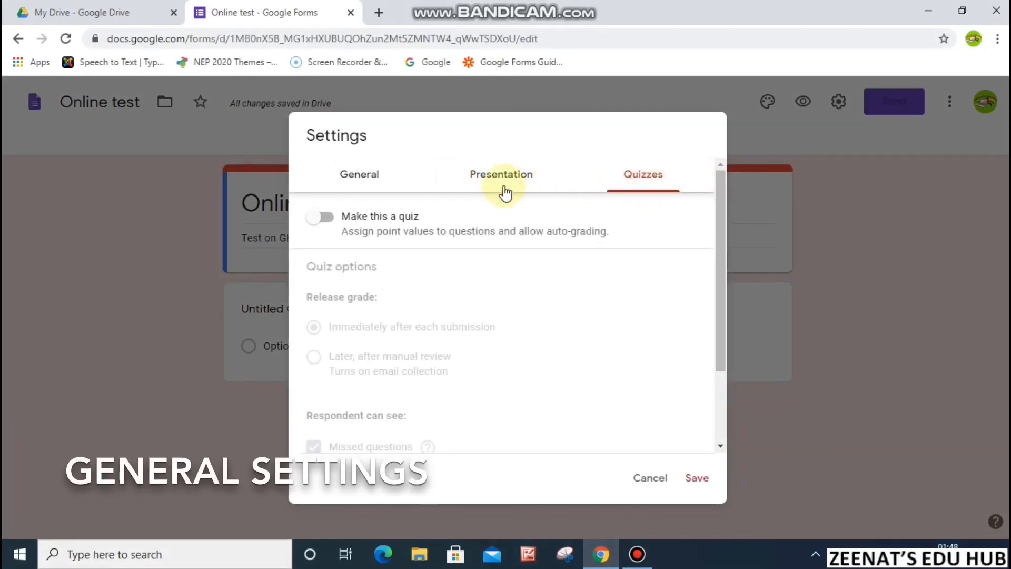
Step: In the general settings, enable collecting email addresses and set response receipts to Always
{"action": "left_click", "coordinate": [384, 182]}
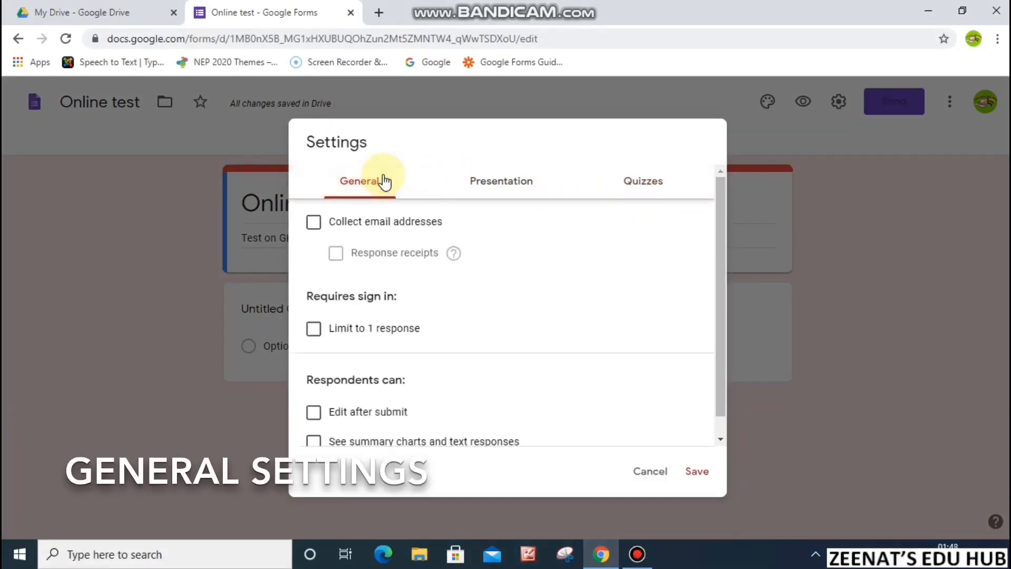
{"action": "left_click", "coordinate": [310, 232]}
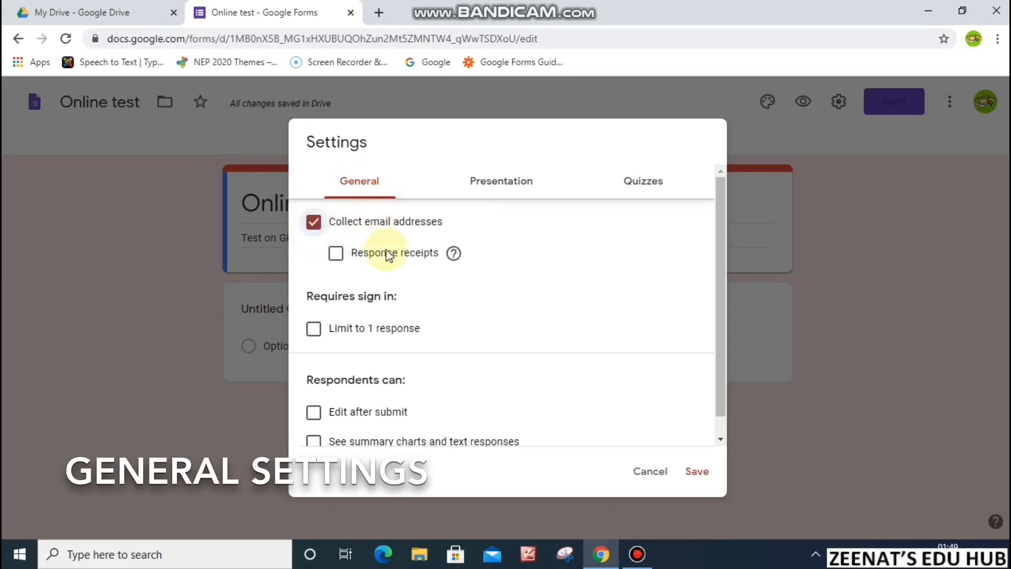
{"action": "mouse_move", "coordinate": [452, 257]}
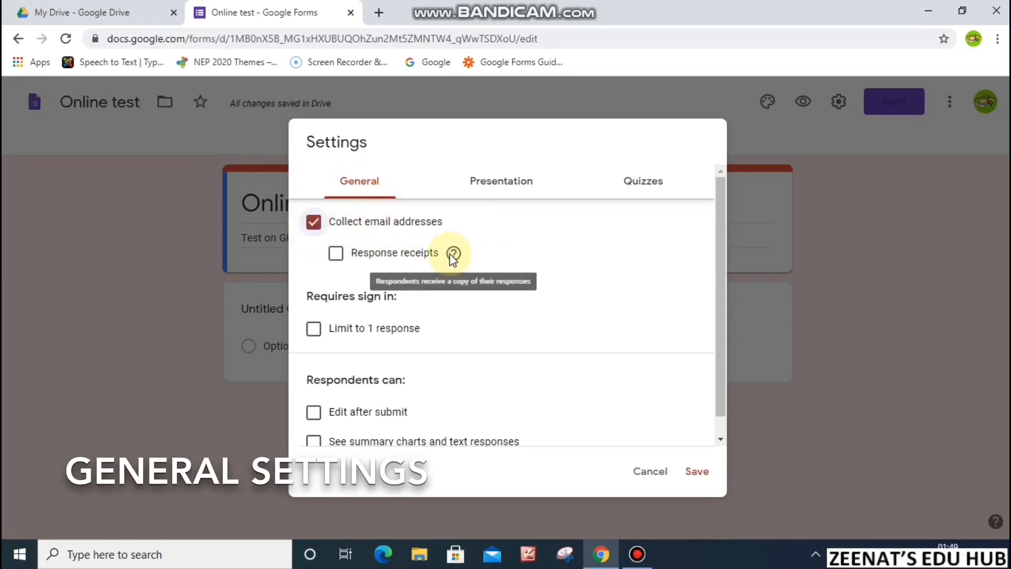
{"action": "left_click", "coordinate": [335, 254]}
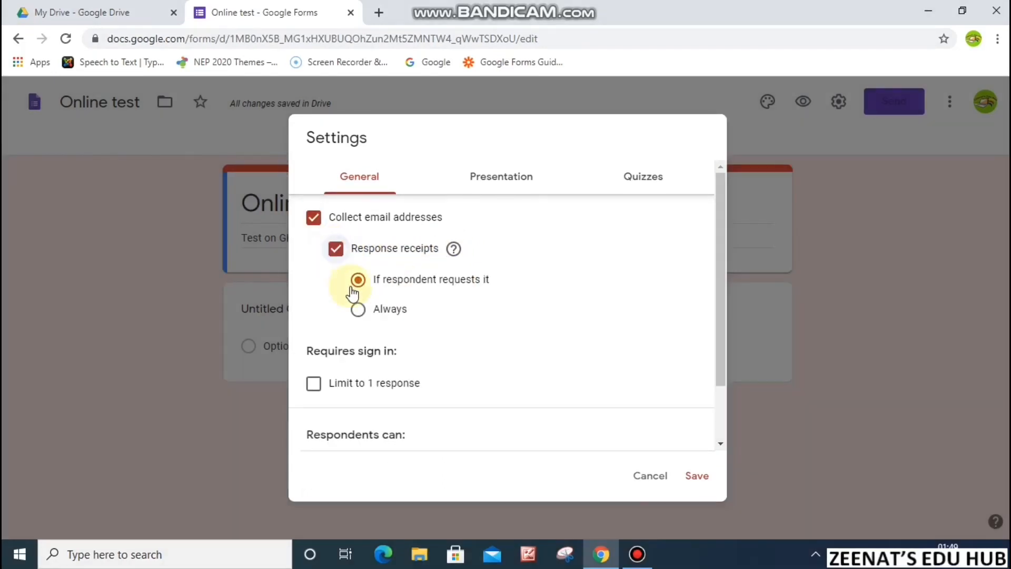
{"action": "left_click", "coordinate": [358, 312]}
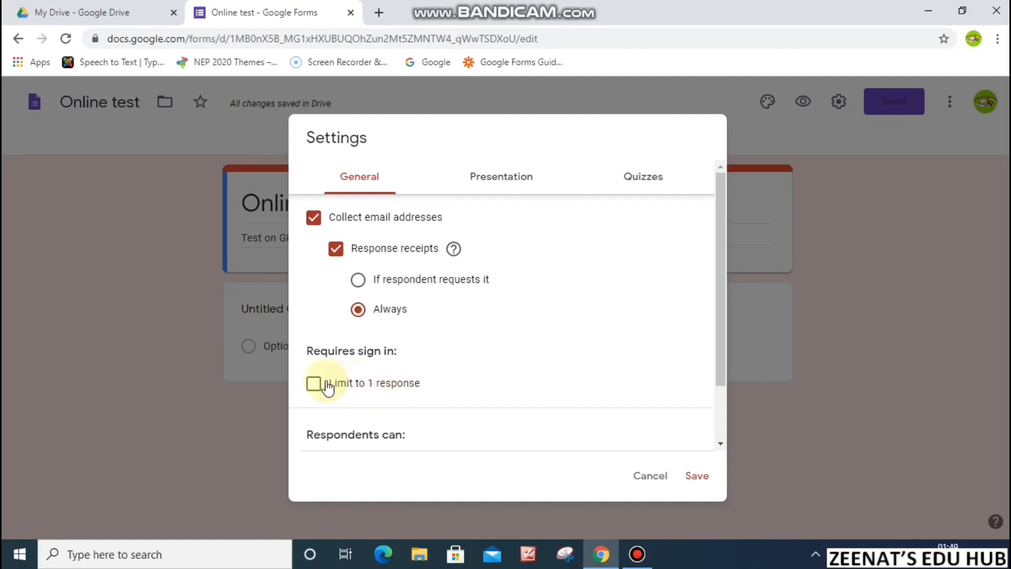
Step: Limit respondents to 1 response, check the remaining general options, and save the form settings
{"action": "left_click", "coordinate": [312, 386]}
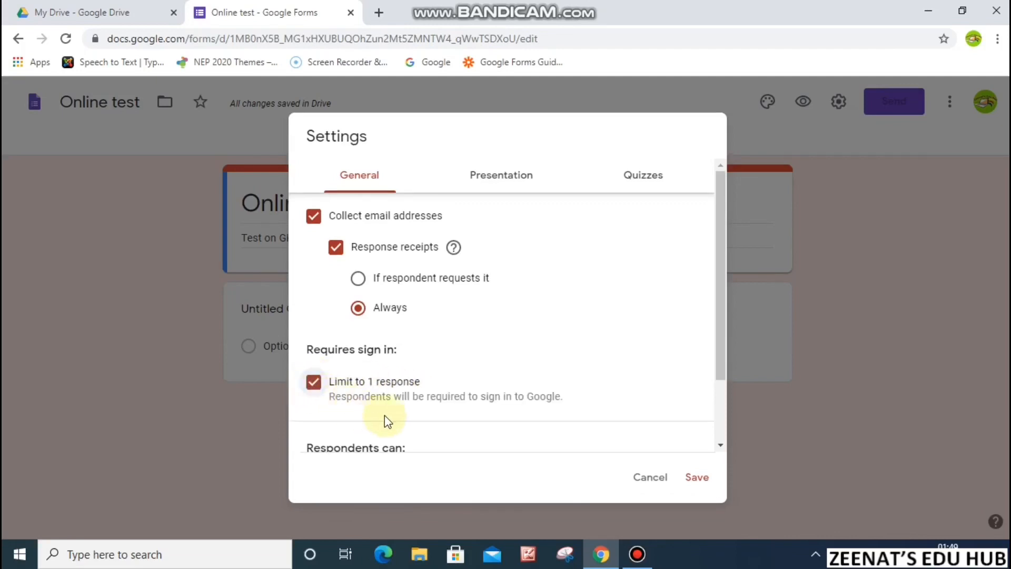
{"action": "left_click", "coordinate": [724, 444]}
{"action": "left_click", "coordinate": [724, 445]}
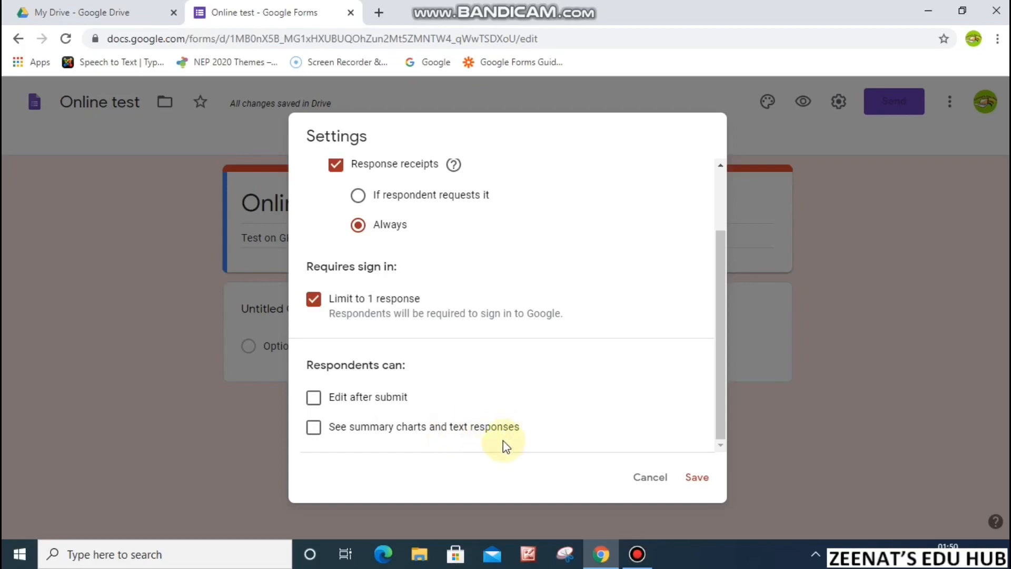
{"action": "left_click", "coordinate": [695, 483]}
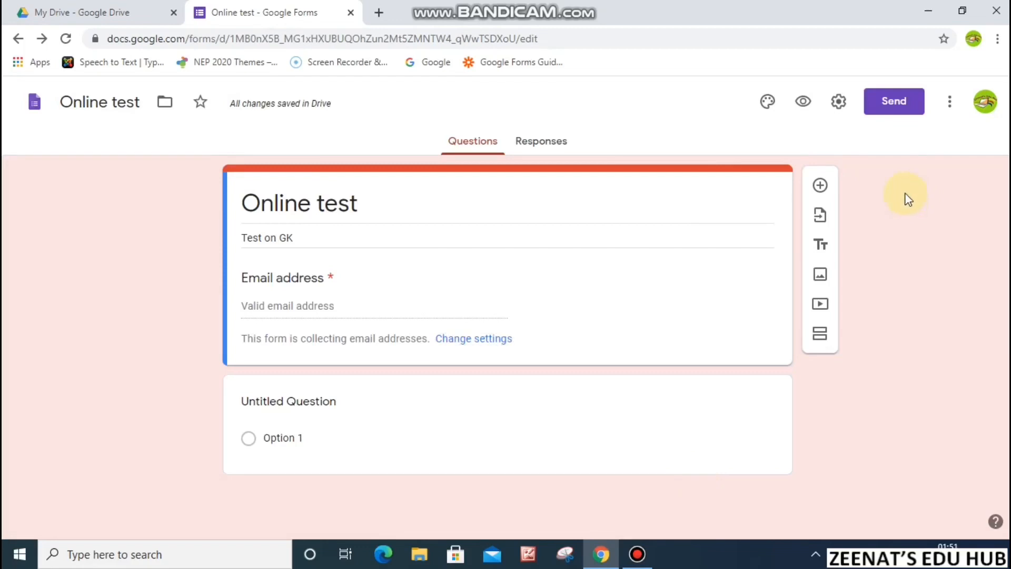
Step: In the presentation settings, show the progress bar and enter a confirmation message beginning "Thank you for filling the"
{"action": "left_click", "coordinate": [838, 101]}
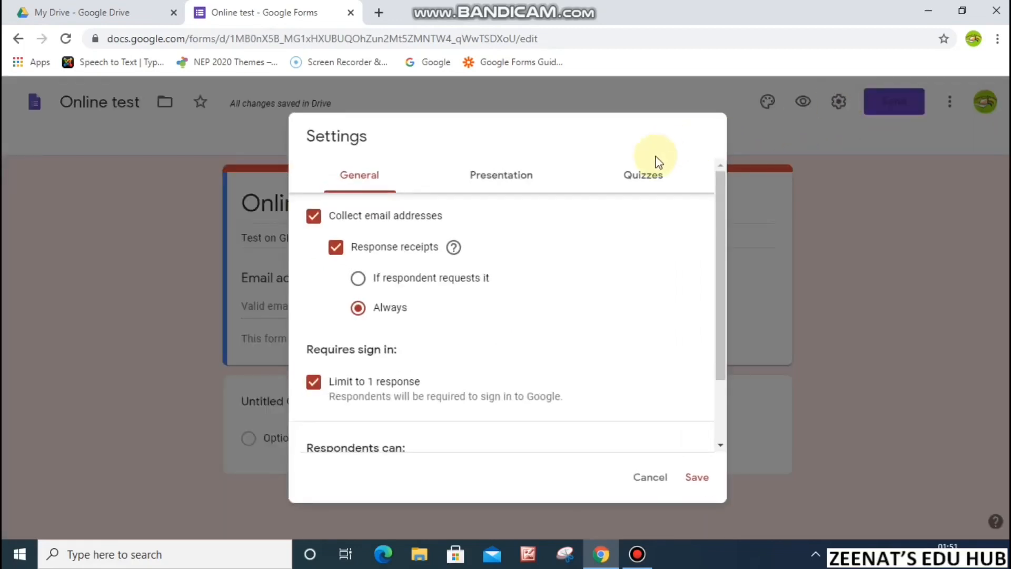
{"action": "left_click", "coordinate": [507, 184]}
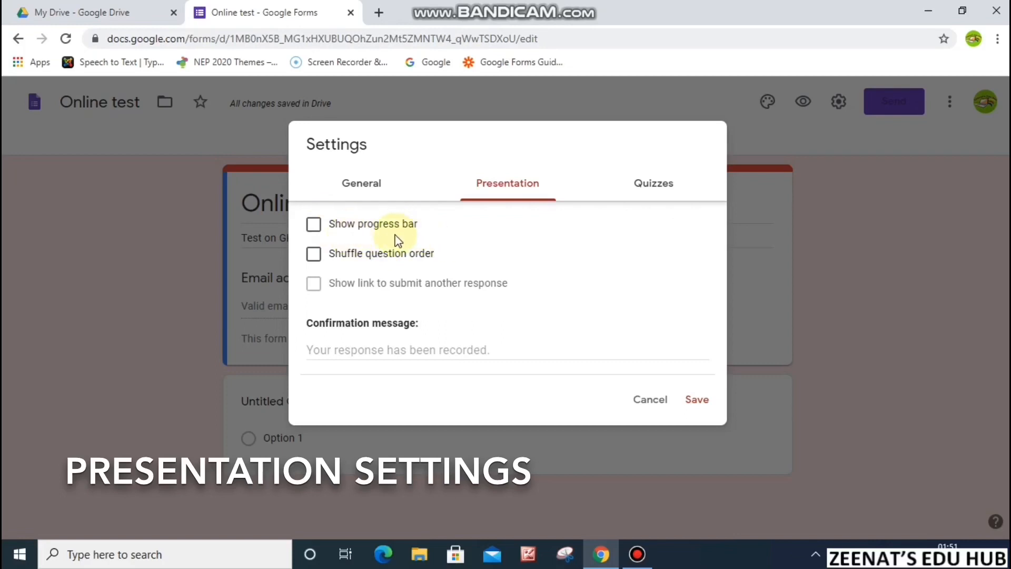
{"action": "left_click", "coordinate": [315, 226]}
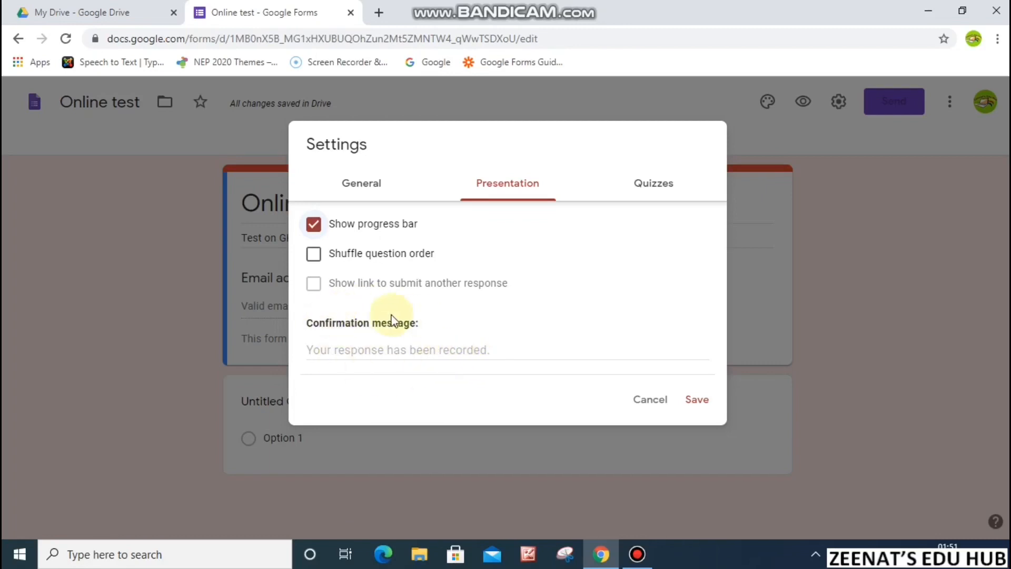
{"action": "left_click", "coordinate": [427, 354]}
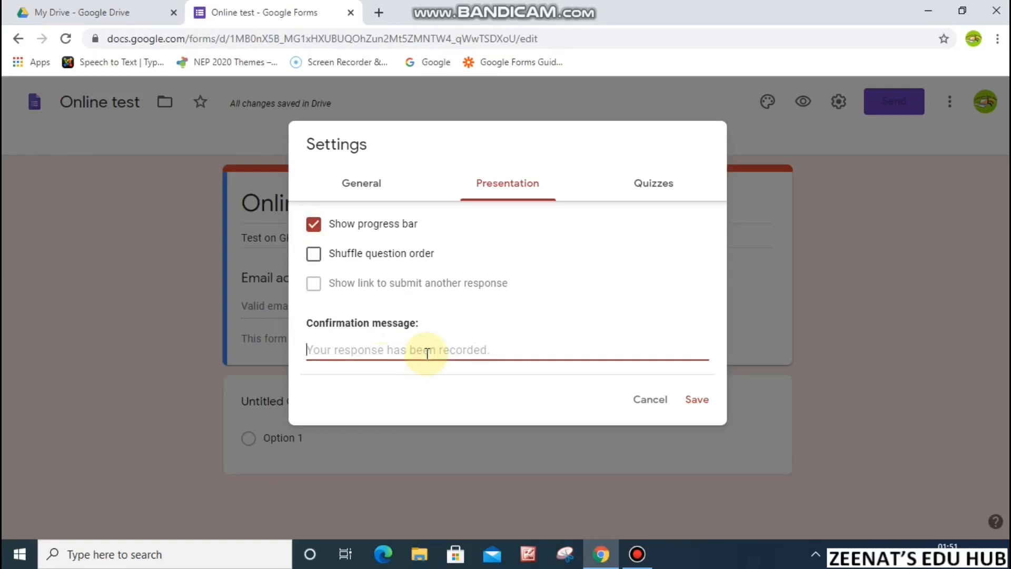
{"action": "type", "text": "Thank you for filling the f"}
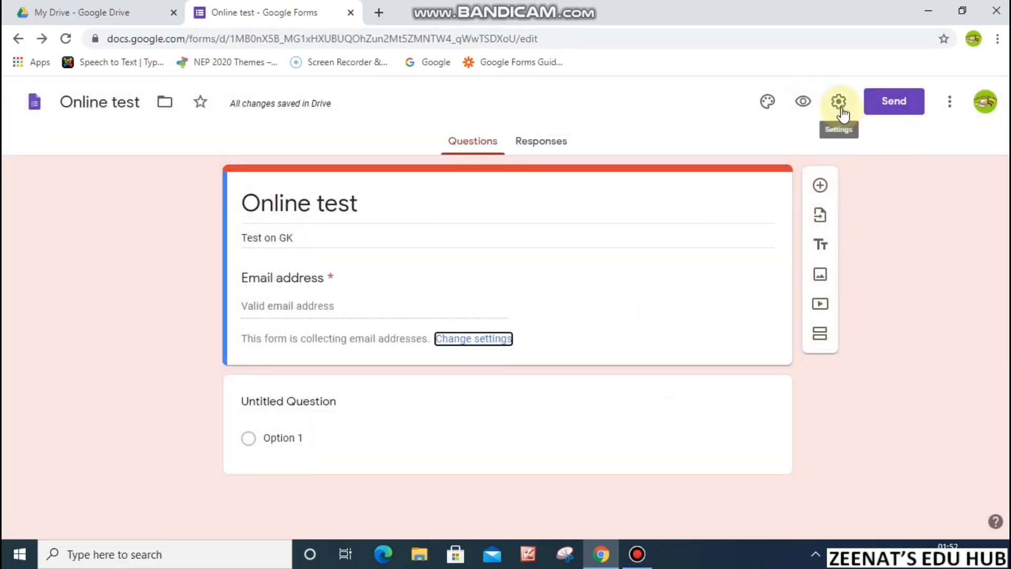
Step: Make the form a quiz, release grades immediately after each submission, keep all respondent visibility options enabled, and save the settings
{"action": "left_click", "coordinate": [842, 109]}
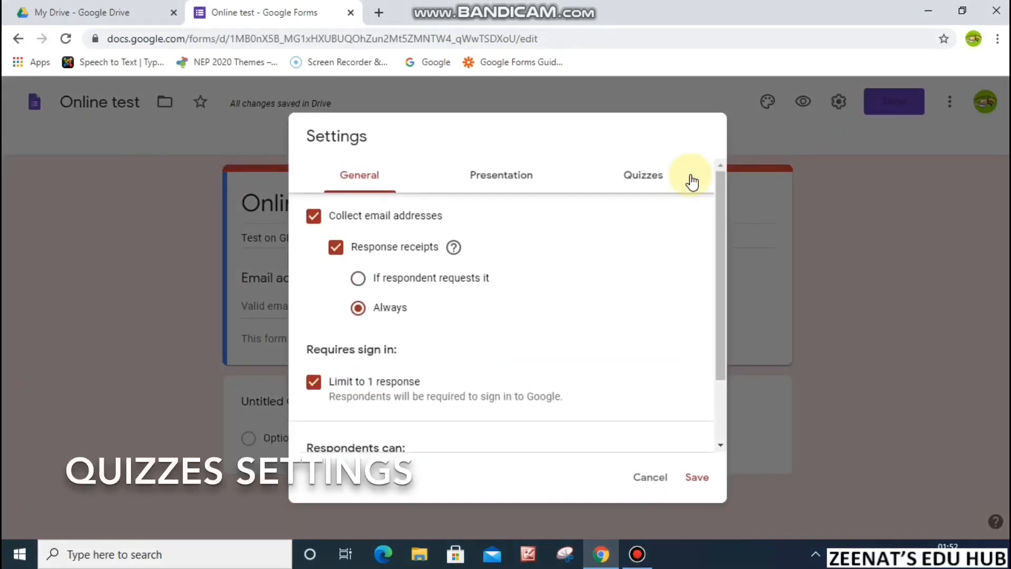
{"action": "left_click", "coordinate": [653, 184]}
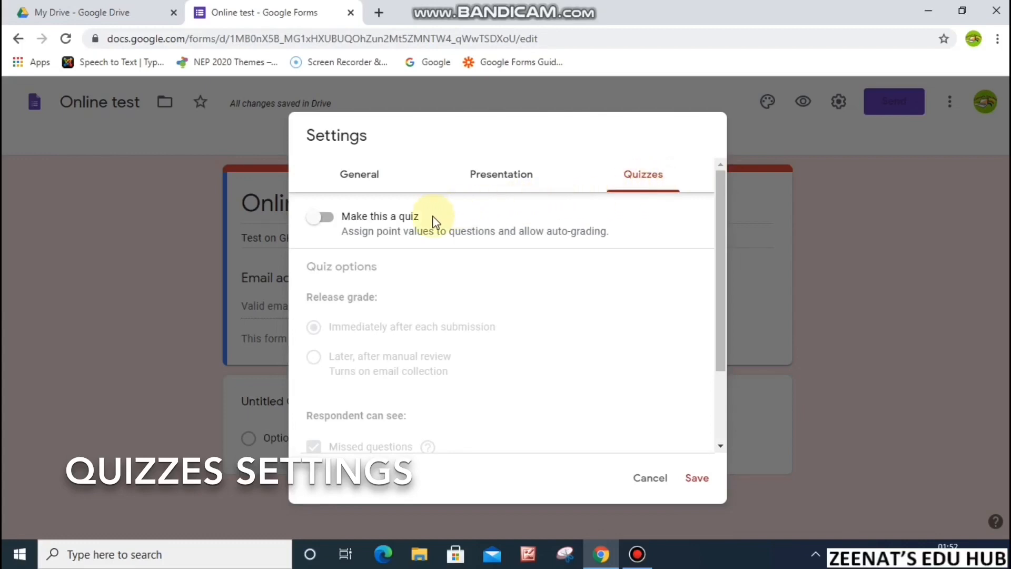
{"action": "left_click", "coordinate": [321, 226]}
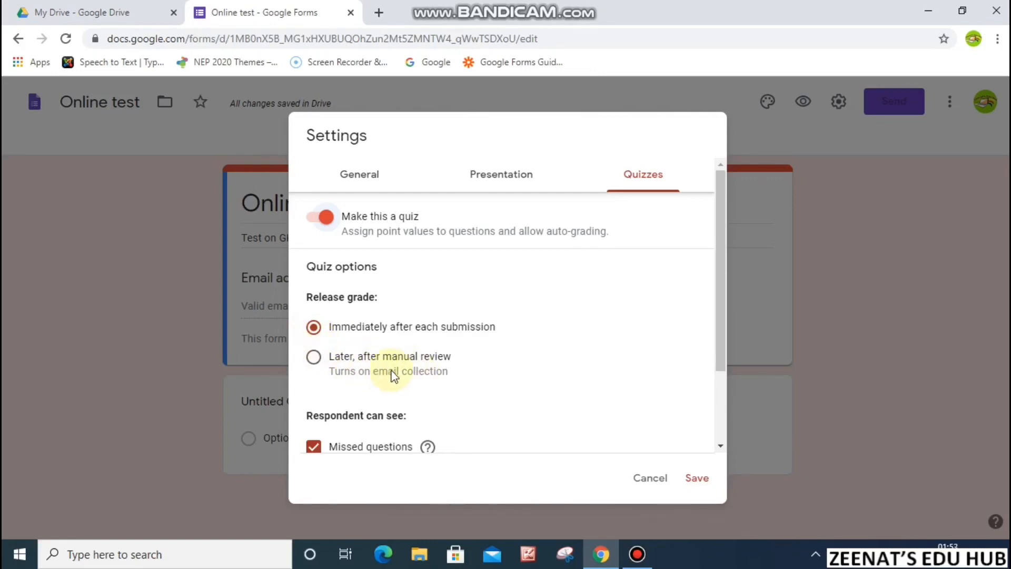
{"action": "left_click", "coordinate": [313, 358]}
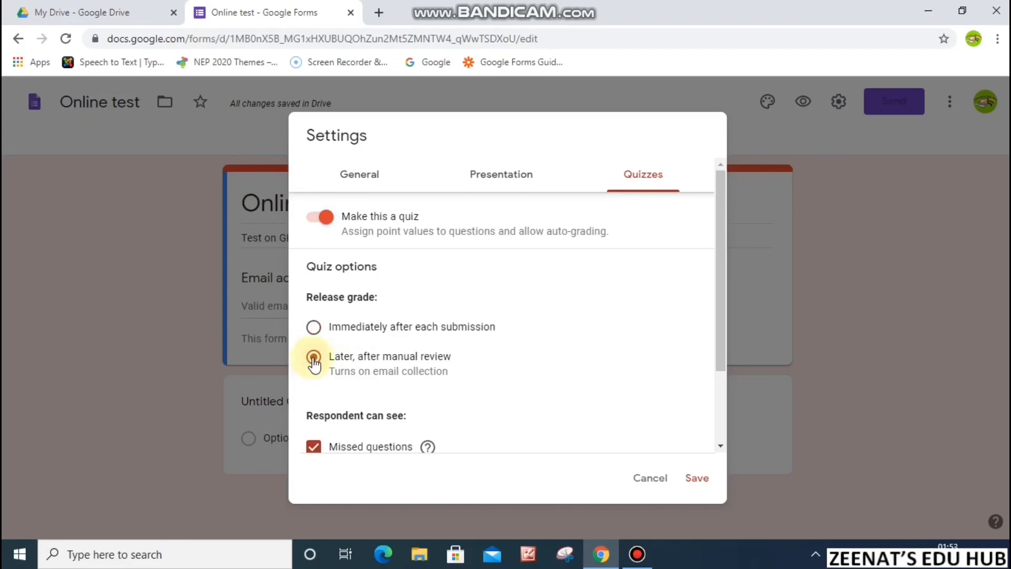
{"action": "left_click", "coordinate": [313, 328]}
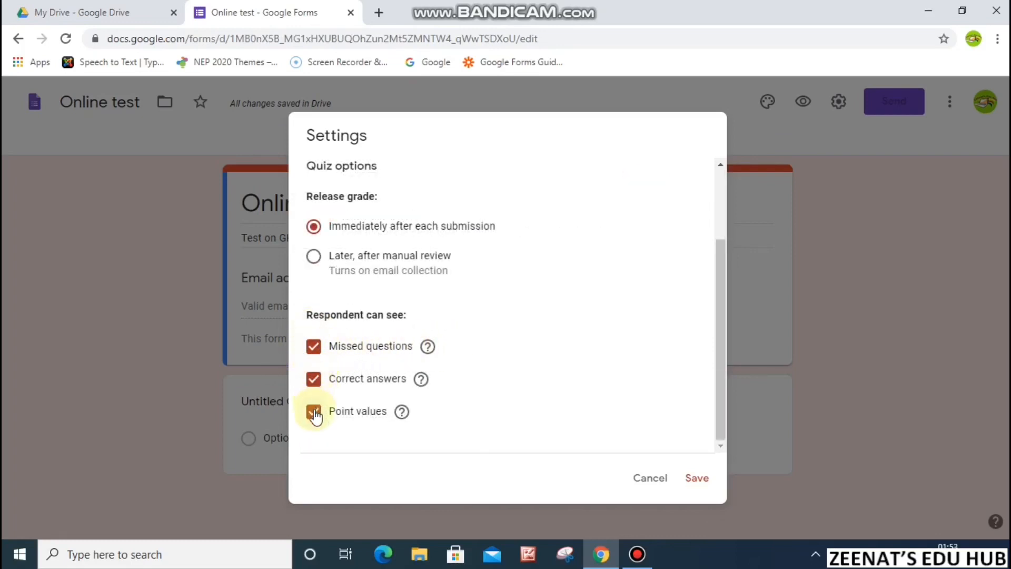
{"action": "mouse_move", "coordinate": [433, 353]}
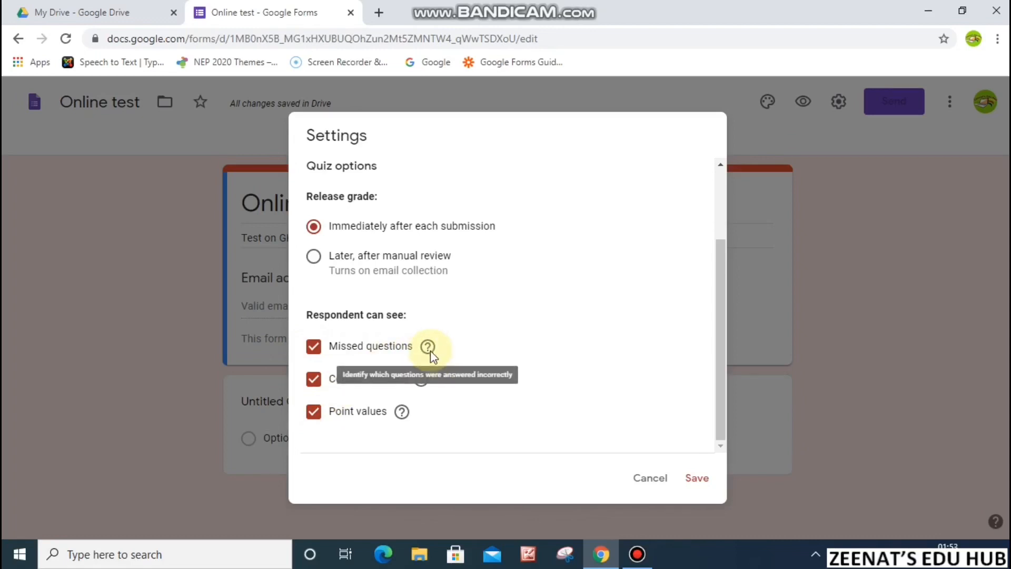
{"action": "mouse_move", "coordinate": [427, 383]}
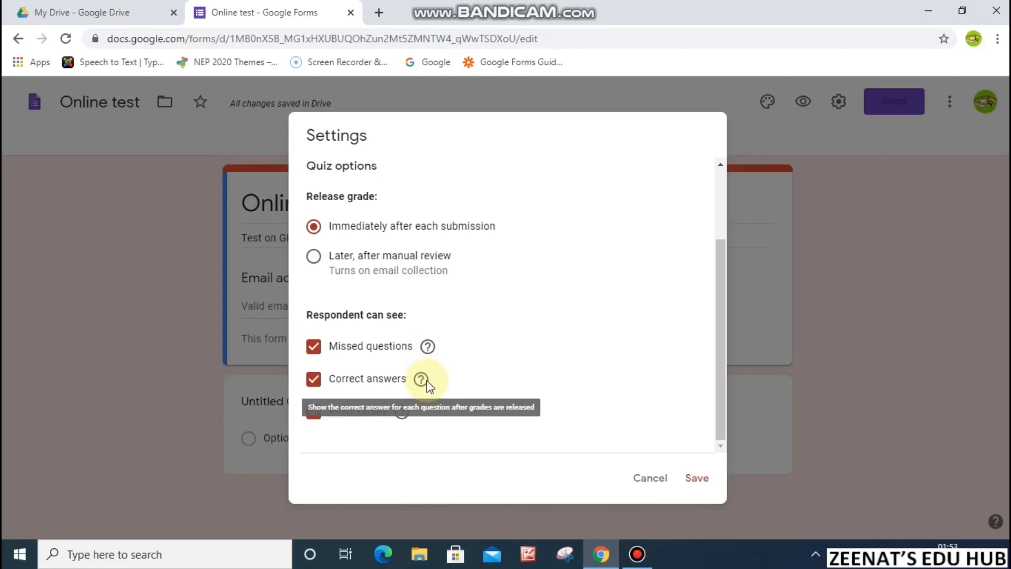
{"action": "mouse_move", "coordinate": [405, 422]}
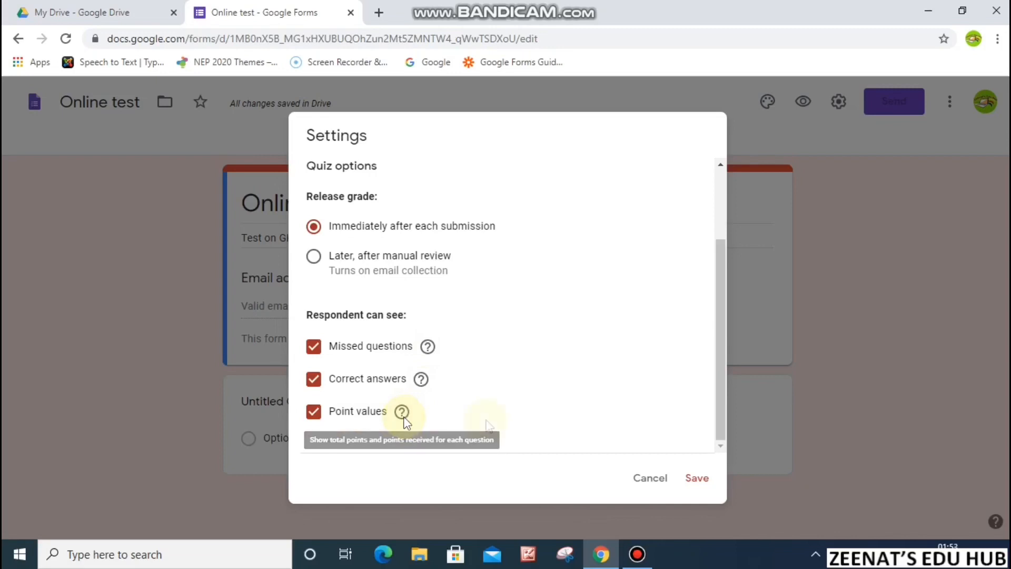
{"action": "left_click", "coordinate": [698, 479]}
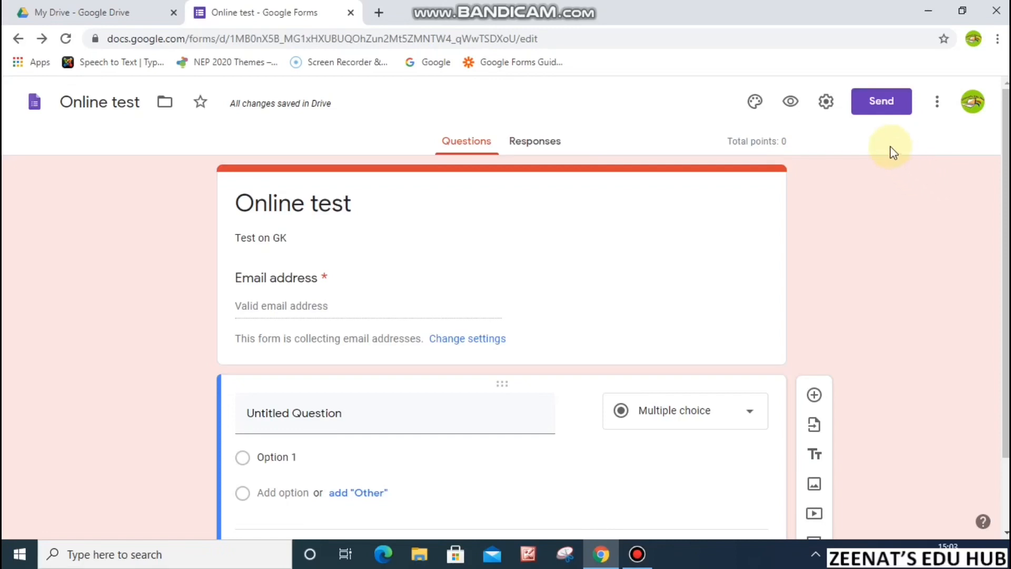
Step: Open the form's sending options and review the email recipient, subject and message fields
{"action": "left_click", "coordinate": [890, 104]}
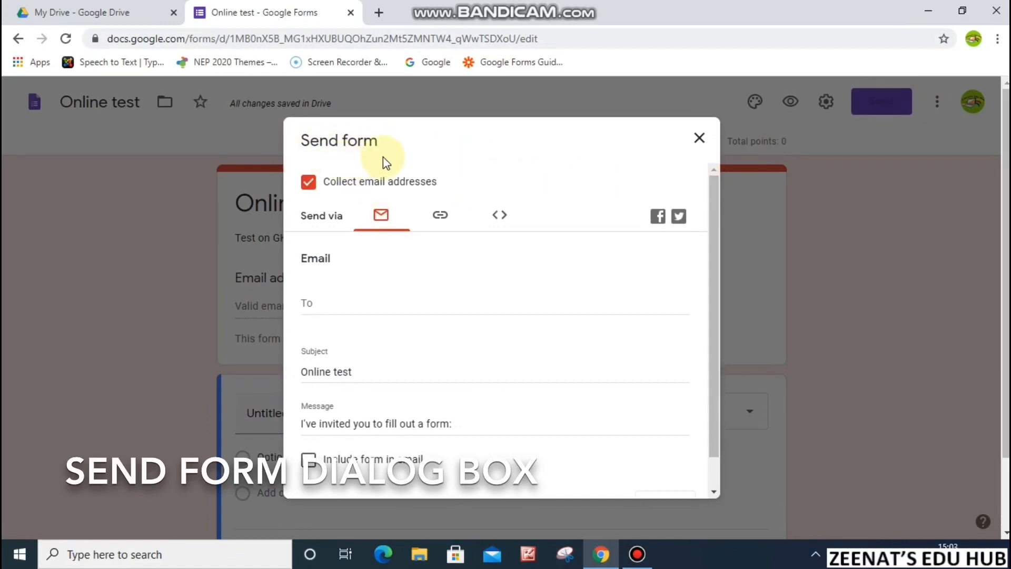
{"action": "left_click", "coordinate": [379, 217]}
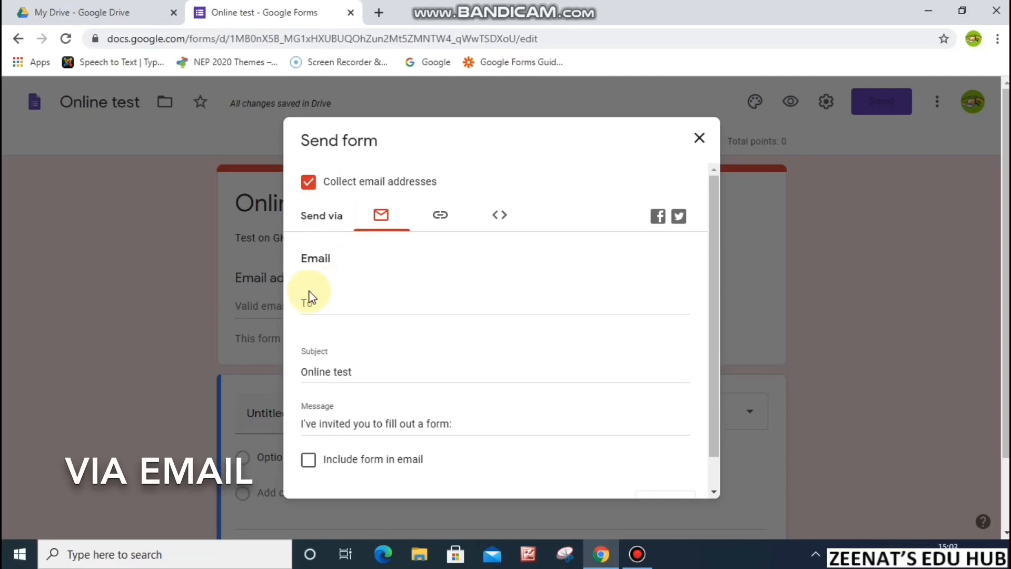
{"action": "left_click", "coordinate": [338, 306]}
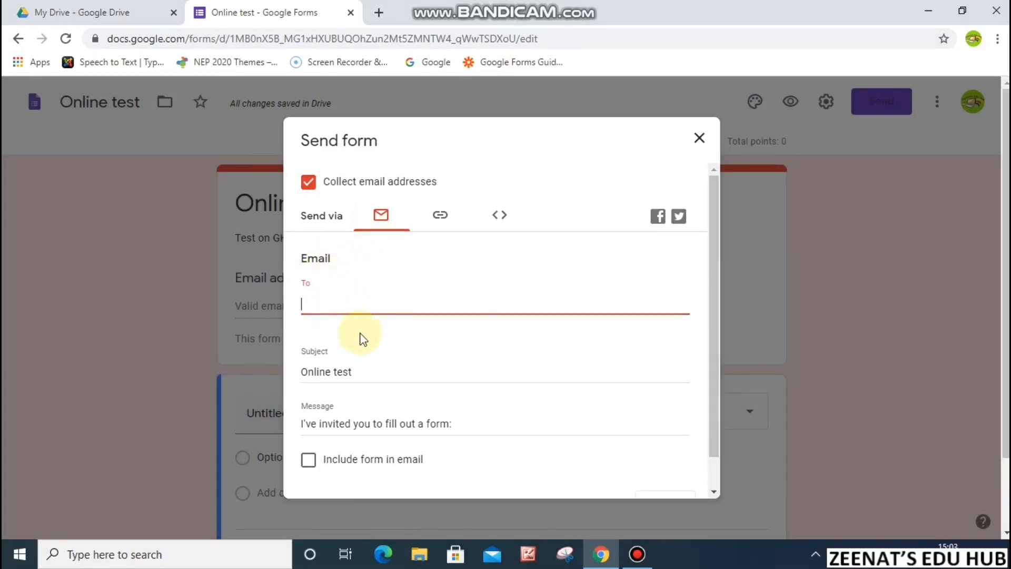
{"action": "left_click", "coordinate": [378, 370]}
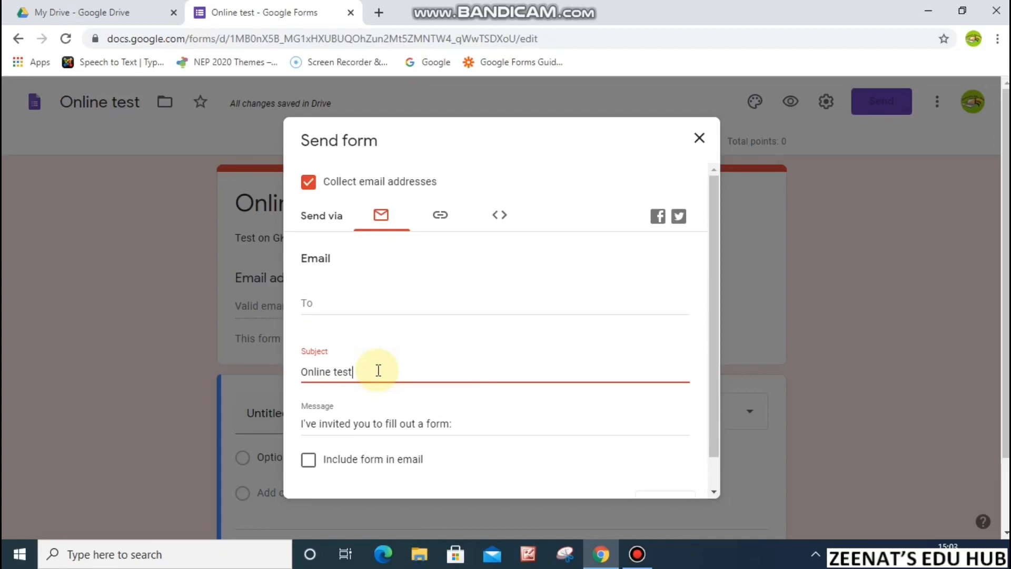
{"action": "scroll", "coordinate": [464, 419], "scroll_direction": "down", "scroll_amount": 1}
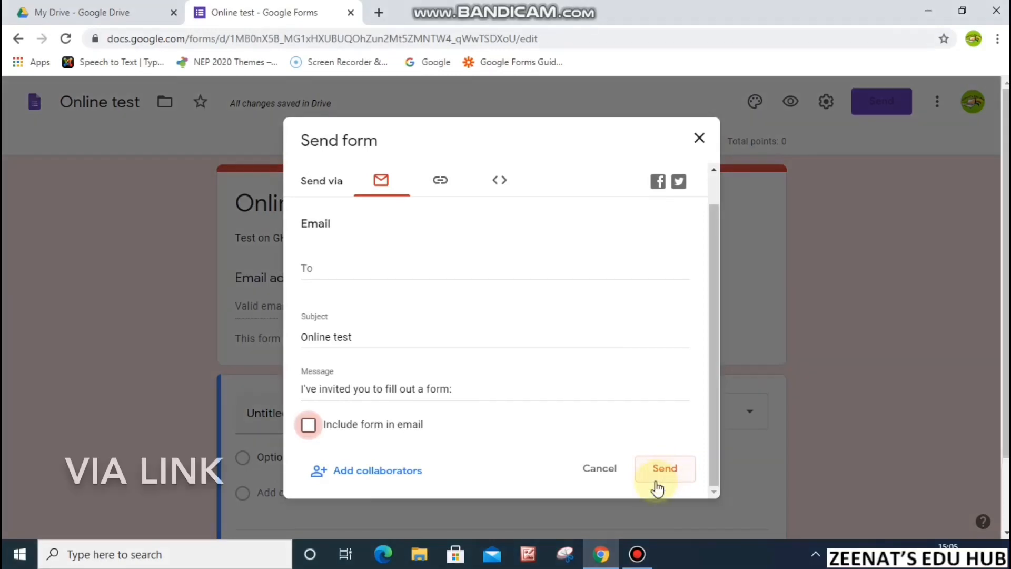
Step: Choose to send the form via link, shorten the URL and copy it
{"action": "left_click", "coordinate": [444, 186]}
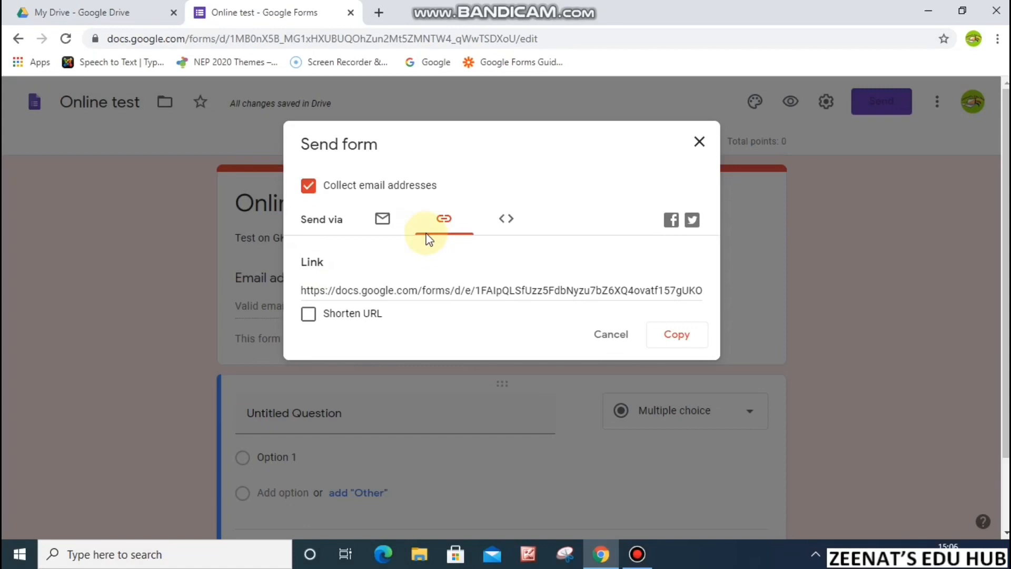
{"action": "left_click", "coordinate": [451, 285]}
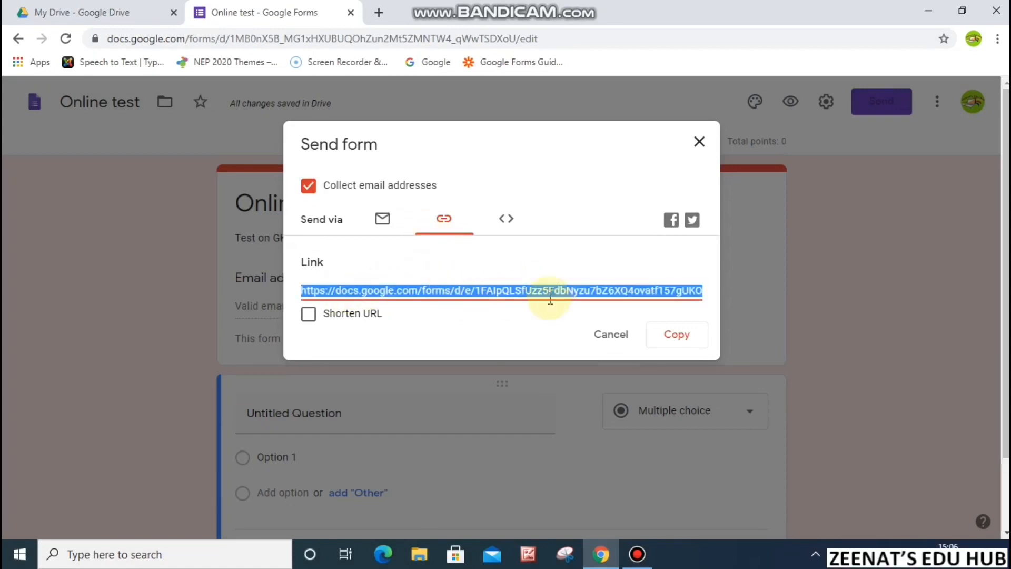
{"action": "left_click", "coordinate": [311, 316]}
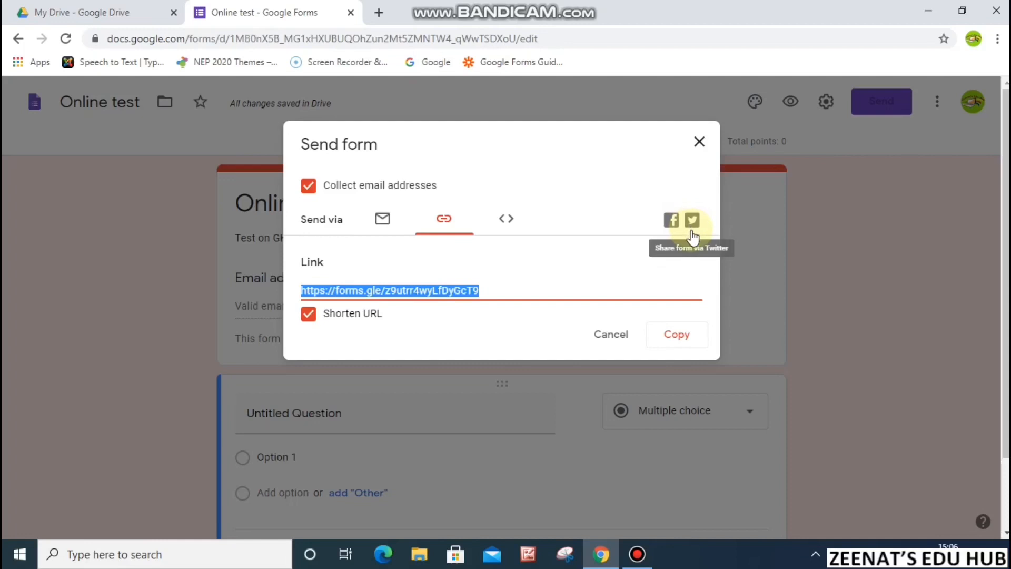
{"action": "left_click", "coordinate": [676, 336]}
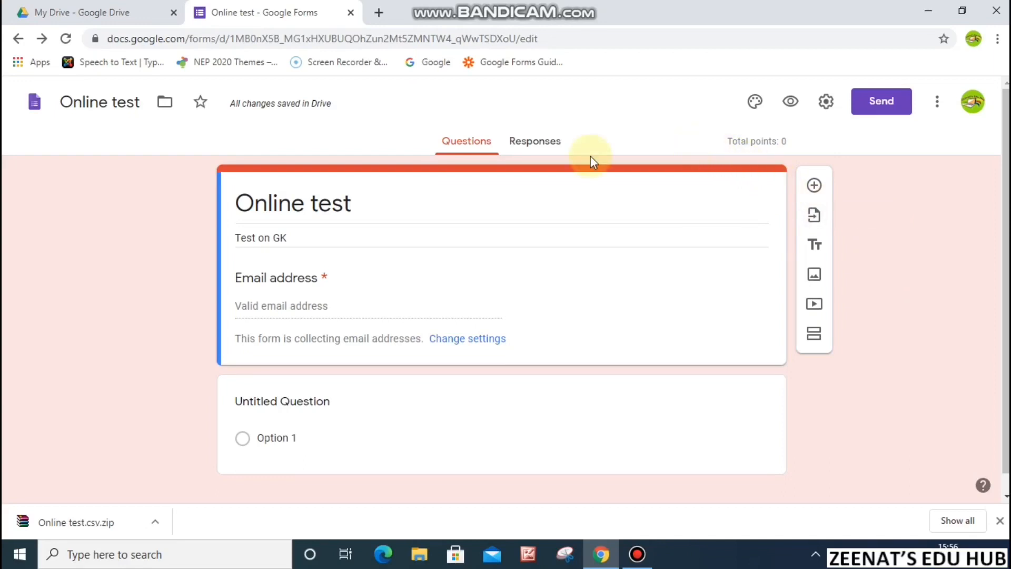
Step: Open the form's responses, look over the available options, and stop the form from accepting responses
{"action": "left_click", "coordinate": [559, 149]}
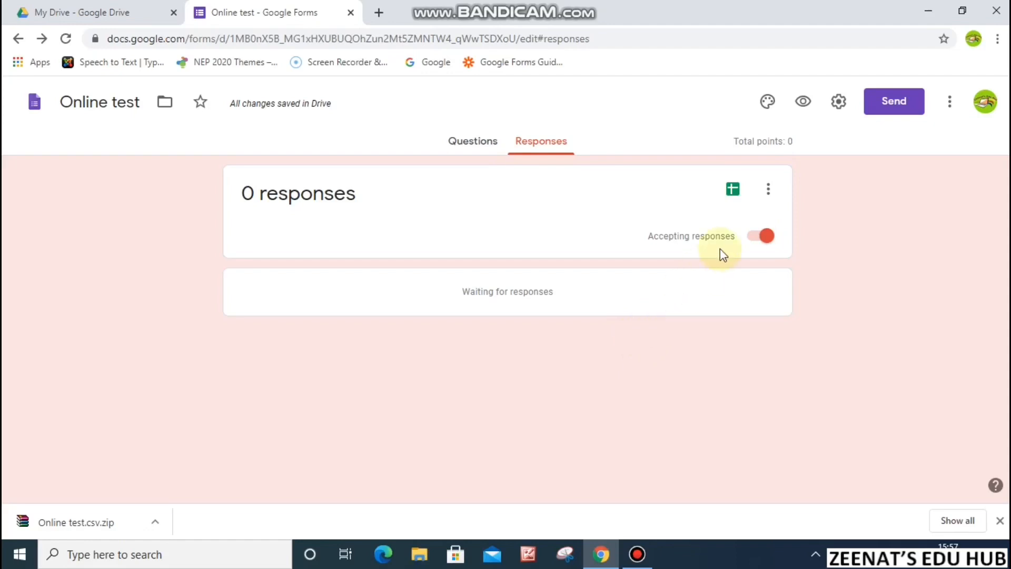
{"action": "left_click", "coordinate": [739, 194]}
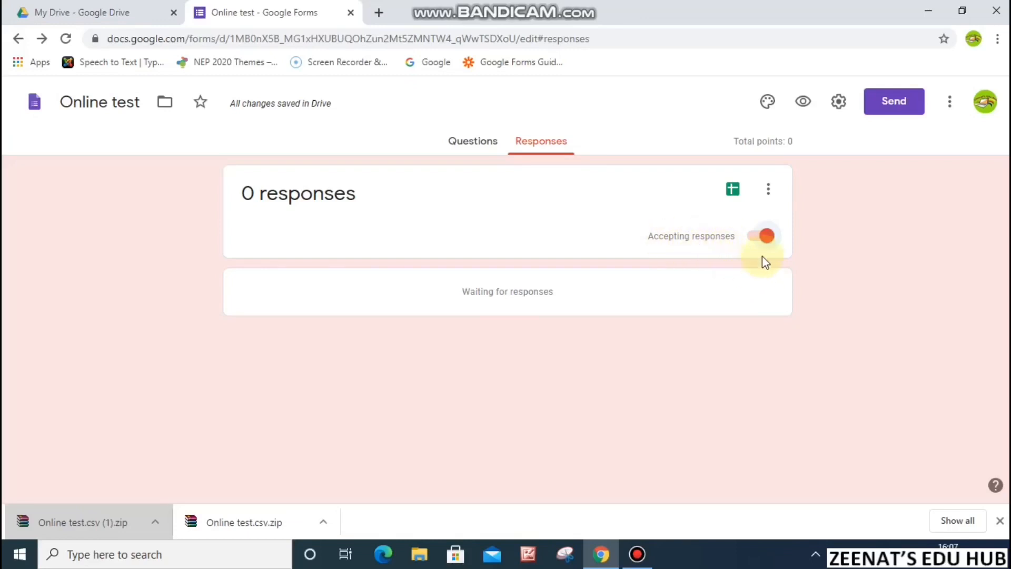
{"action": "left_click", "coordinate": [769, 239]}
{"action": "left_click", "coordinate": [768, 238]}
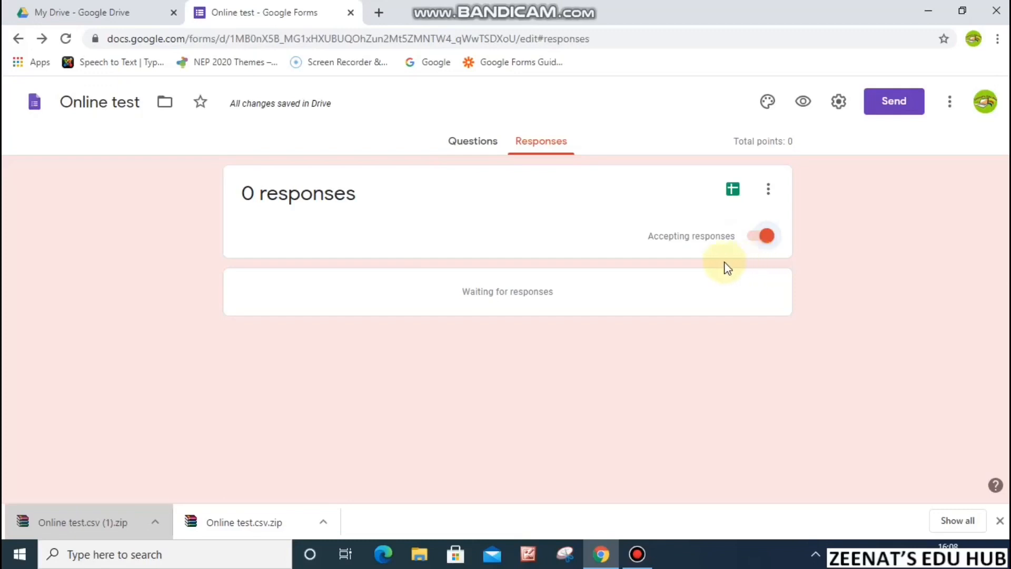
{"action": "left_click", "coordinate": [764, 237]}
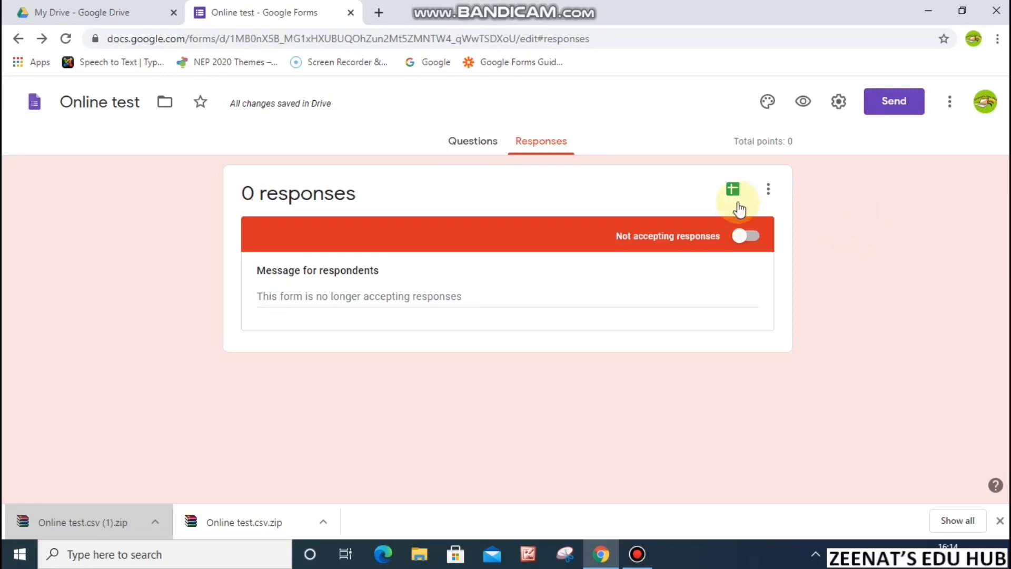
Step: Return to the form's questions and review its general settings without changing them
{"action": "left_click", "coordinate": [468, 142]}
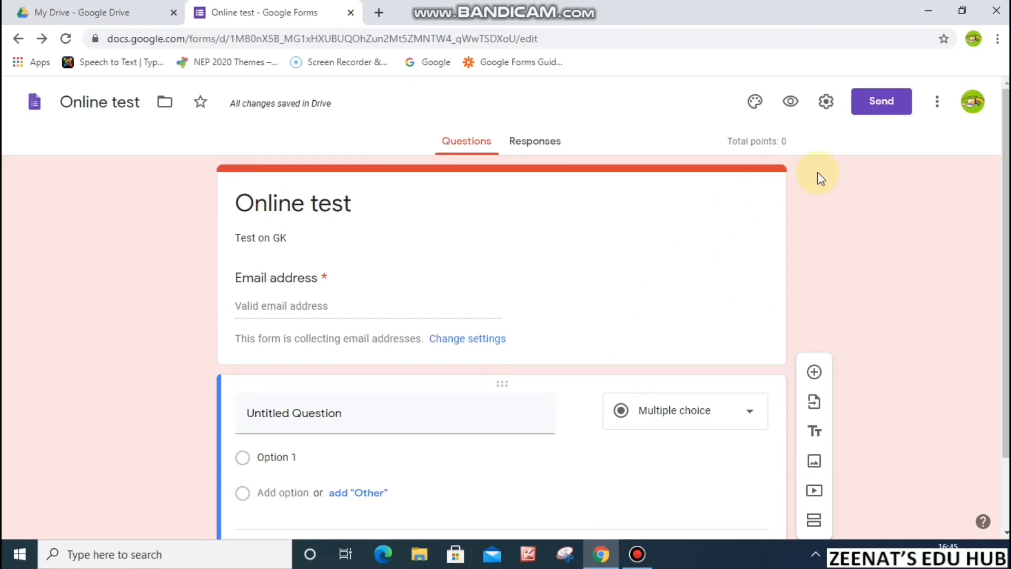
{"action": "left_click", "coordinate": [826, 106]}
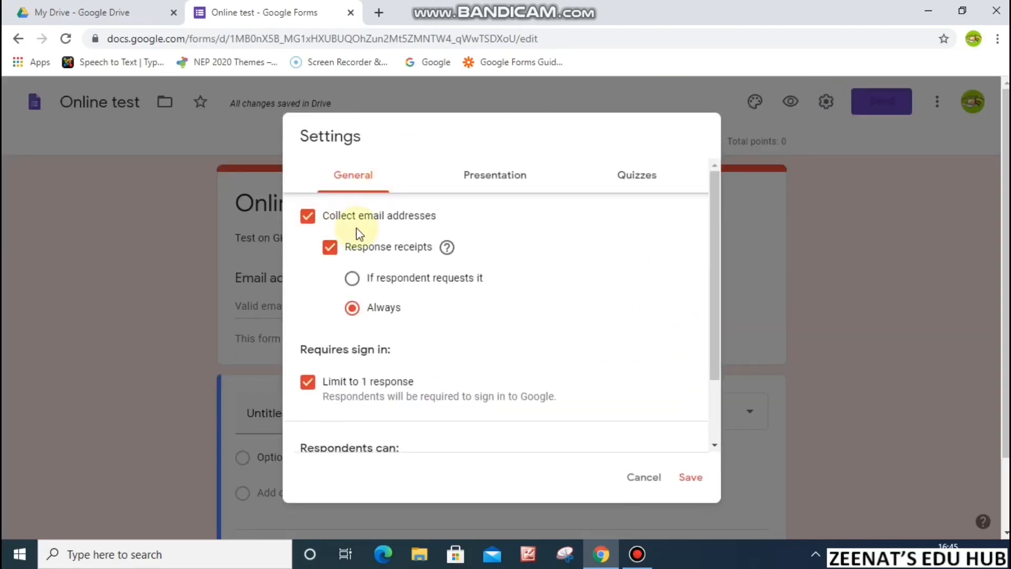
{"action": "left_click", "coordinate": [646, 481]}
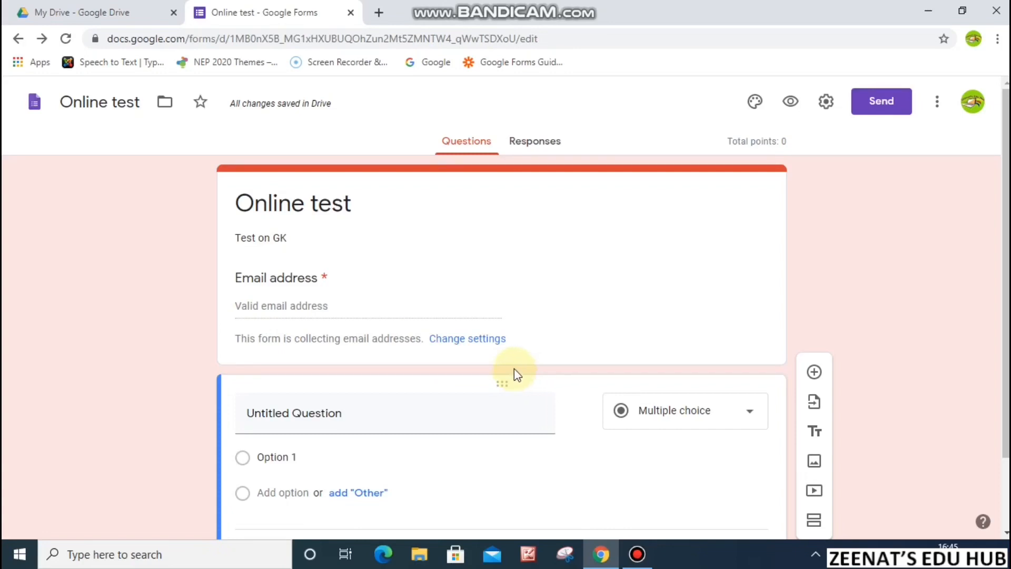
Step: Title the first question "Name of the student", set its type to Short answer and make it required
{"action": "left_click", "coordinate": [456, 408]}
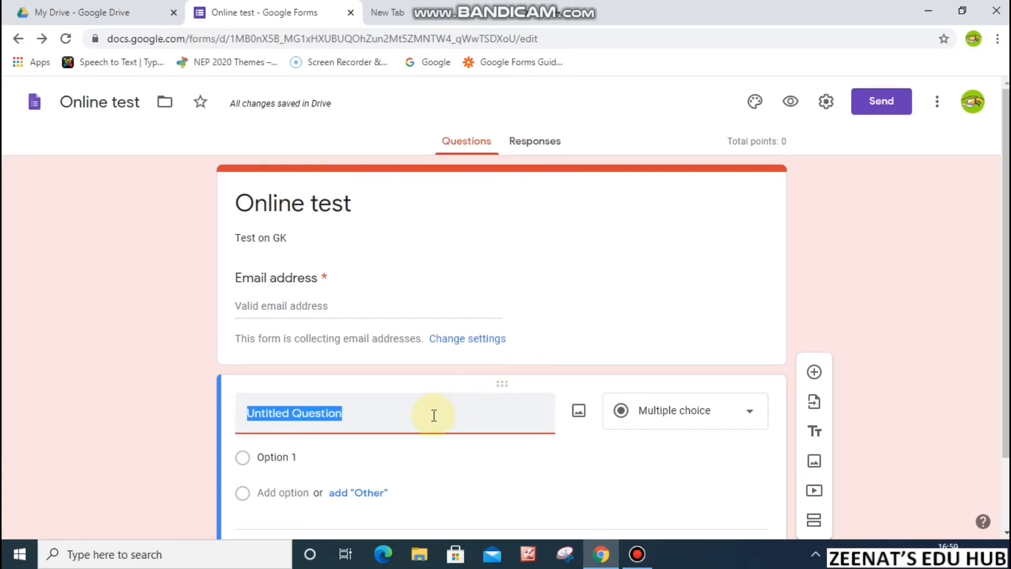
{"action": "type", "text": "Name of the student"}
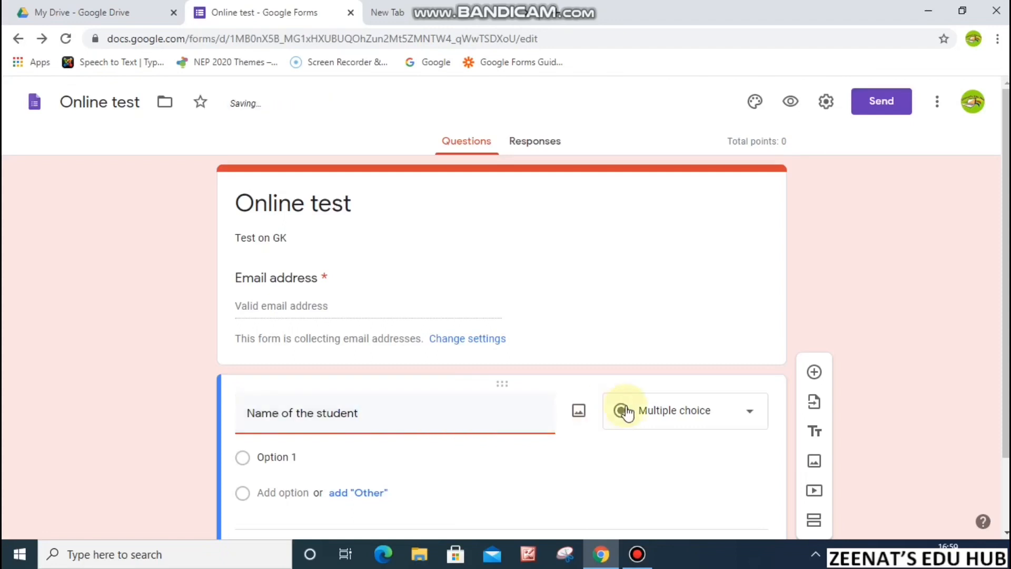
{"action": "left_click", "coordinate": [652, 409]}
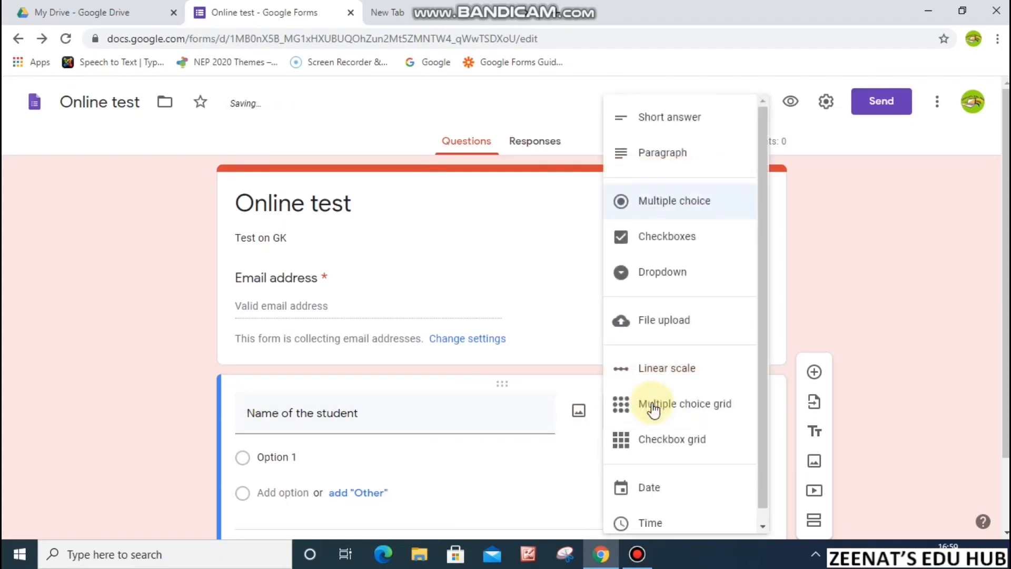
{"action": "left_click", "coordinate": [674, 125]}
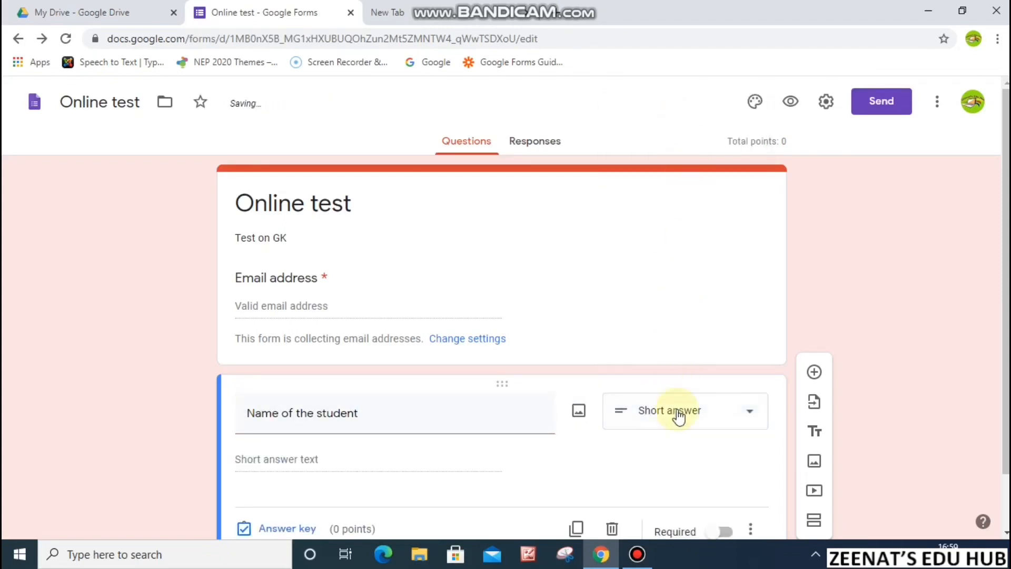
{"action": "left_click", "coordinate": [725, 532]}
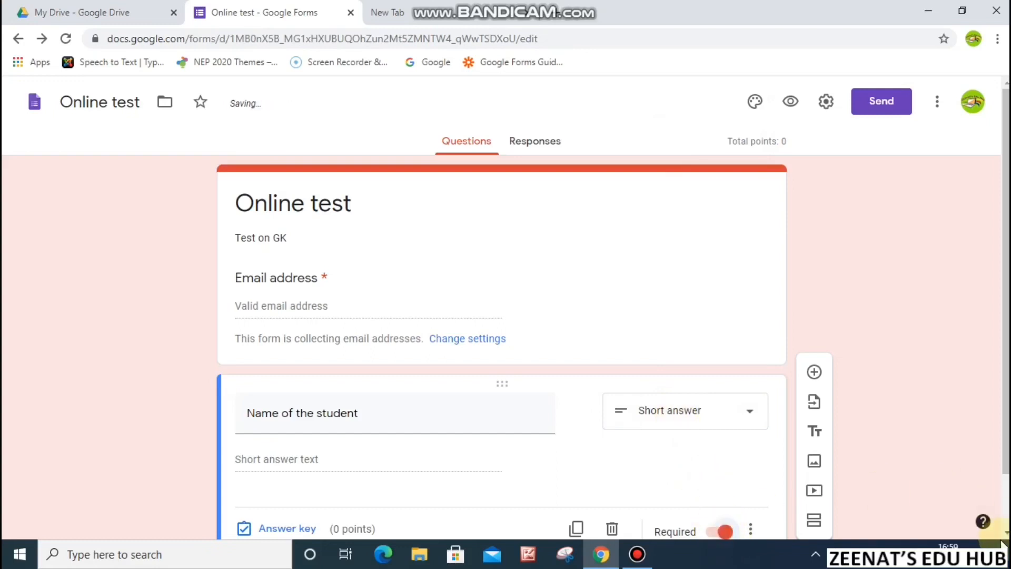
Step: Add a required question titled "Date of Birth" with the Date type below the student name question
{"action": "scroll", "coordinate": [893, 358], "scroll_direction": "down", "scroll_amount": 1}
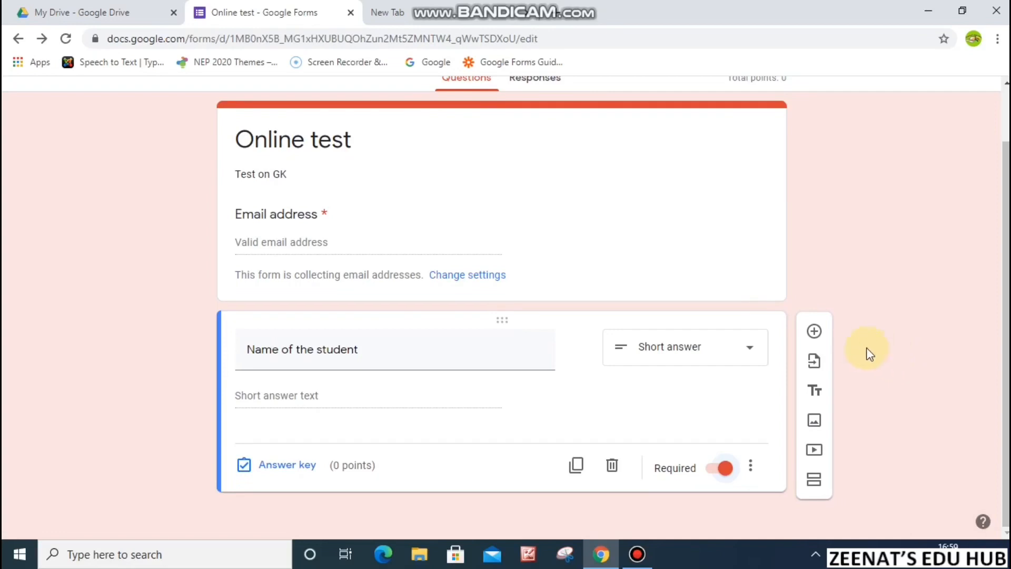
{"action": "left_click", "coordinate": [815, 332]}
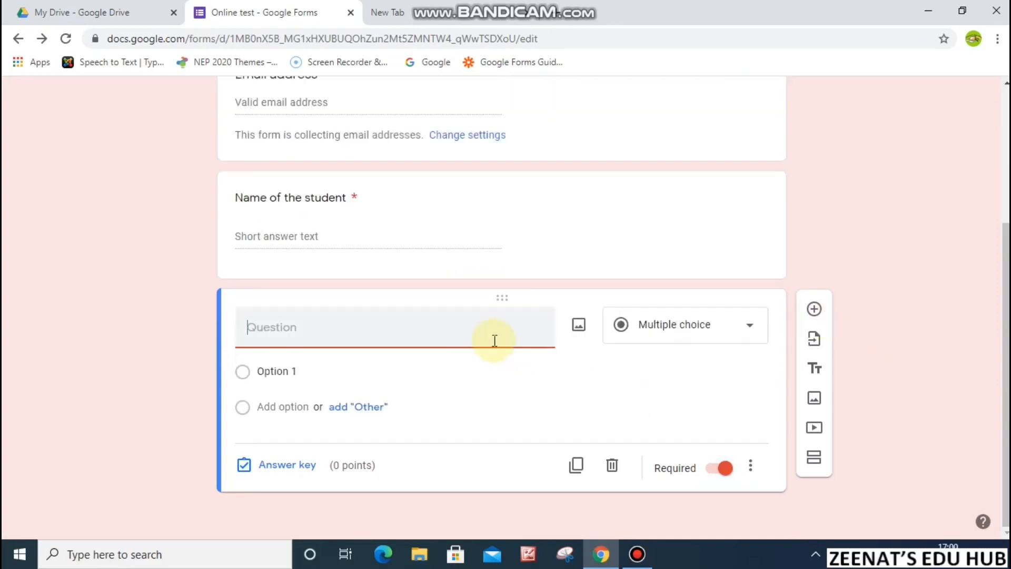
{"action": "type", "text": "Date of Birth"}
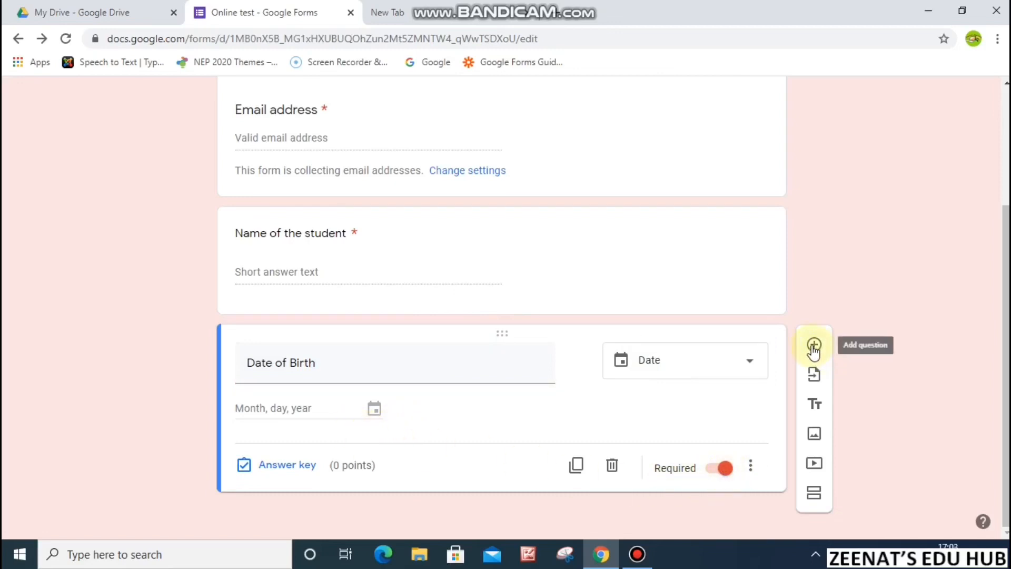
Step: Add a required multiple choice question titled "Gender" below the Date of Birth question
{"action": "left_click", "coordinate": [814, 347]}
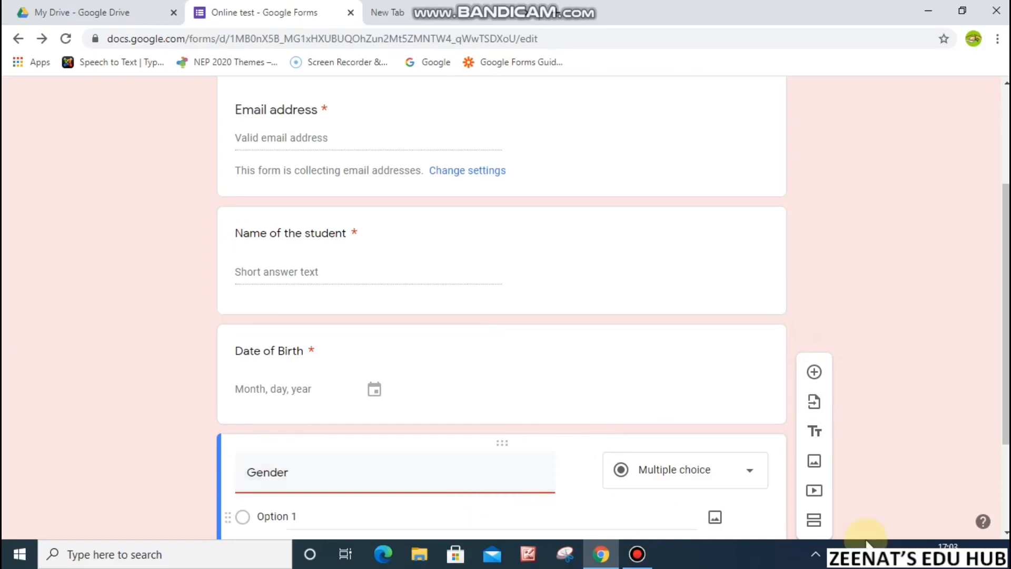
{"action": "left_click", "coordinate": [1008, 534]}
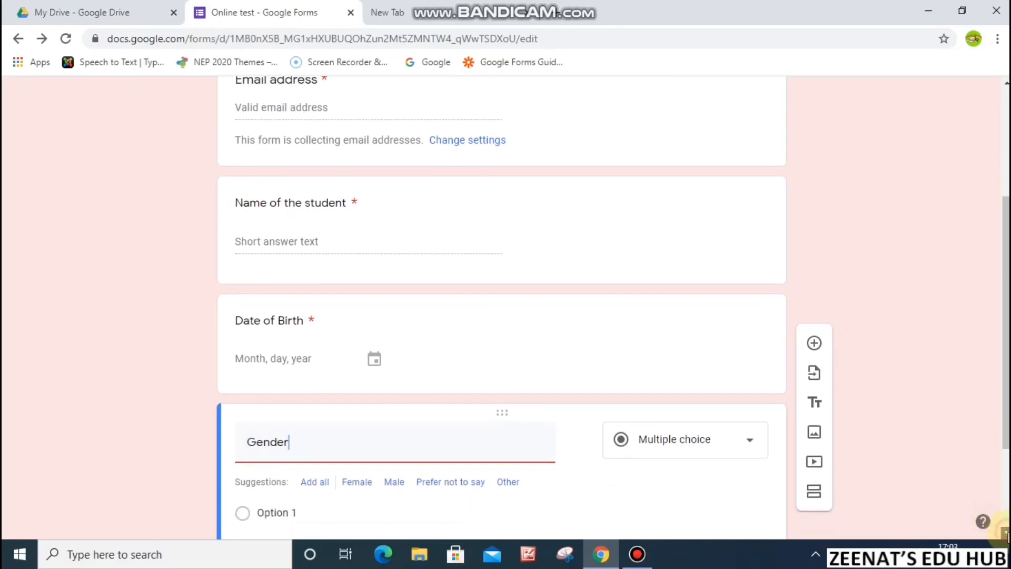
{"action": "left_click", "coordinate": [1007, 534]}
{"action": "left_click", "coordinate": [1007, 534]}
{"action": "left_click", "coordinate": [1007, 534]}
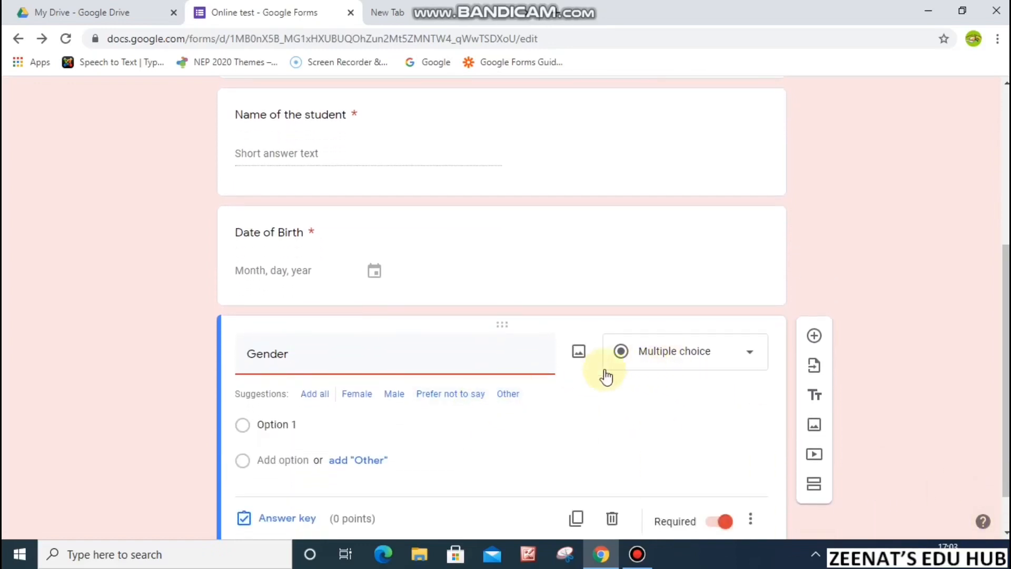
Step: Give the Gender question the options "Male", "Female" and "Prefer not to say"
{"action": "left_click", "coordinate": [293, 423]}
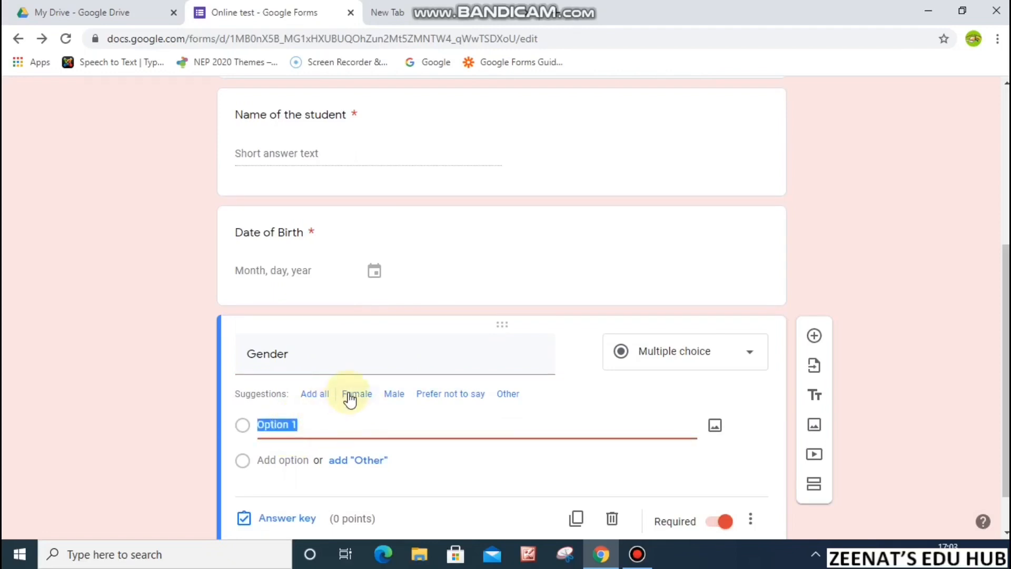
{"action": "type", "text": "Male"}
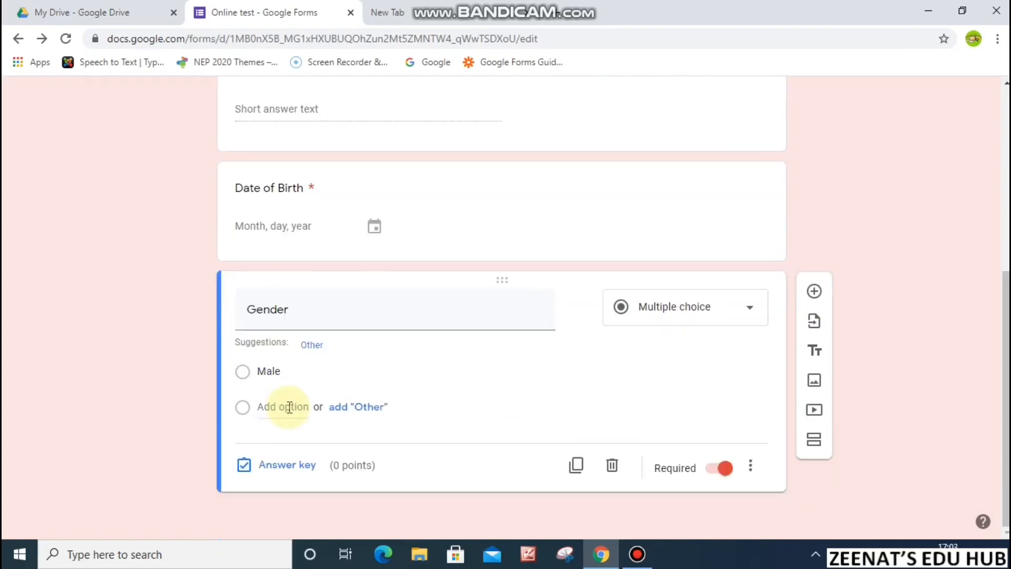
{"action": "left_click", "coordinate": [290, 407]}
{"action": "type", "text": "Female"}
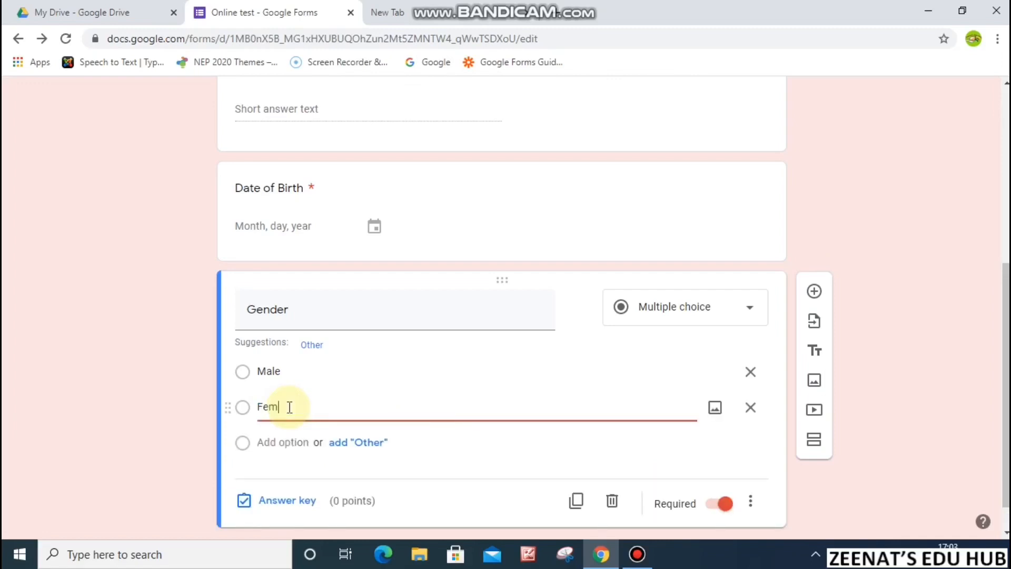
{"action": "left_click", "coordinate": [301, 442]}
{"action": "type", "text": "P"}
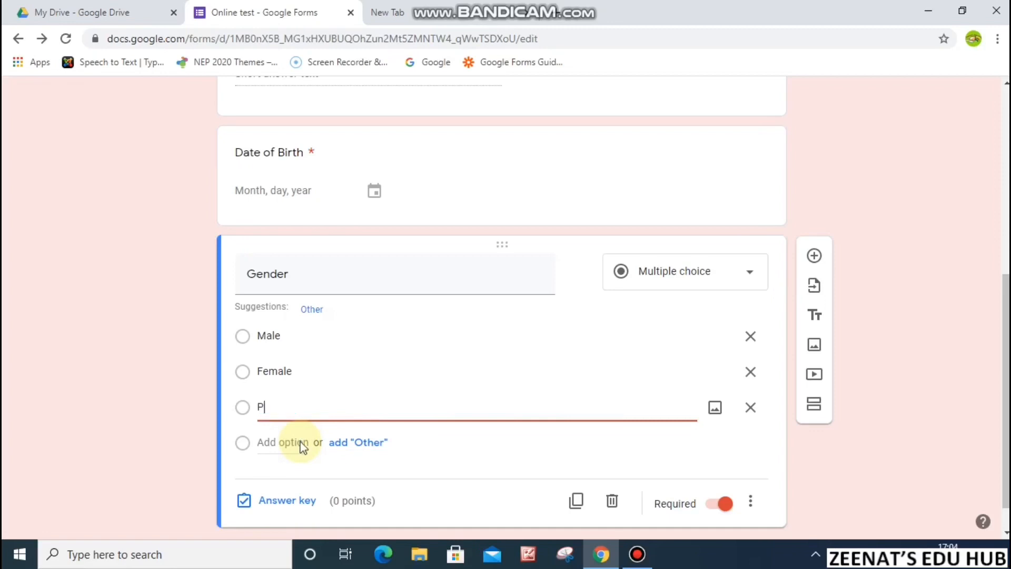
{"action": "type", "text": "refer not to say"}
{"action": "left_click", "coordinate": [760, 467]}
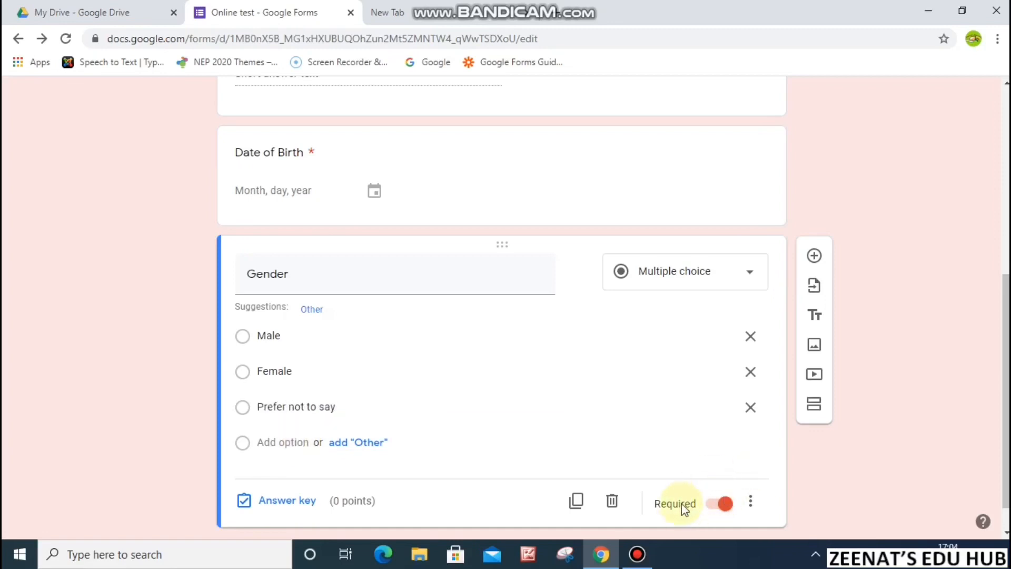
Step: Add a new section after the Gender question and title it "Start your test here"
{"action": "scroll", "coordinate": [935, 419], "scroll_direction": "down", "scroll_amount": 1}
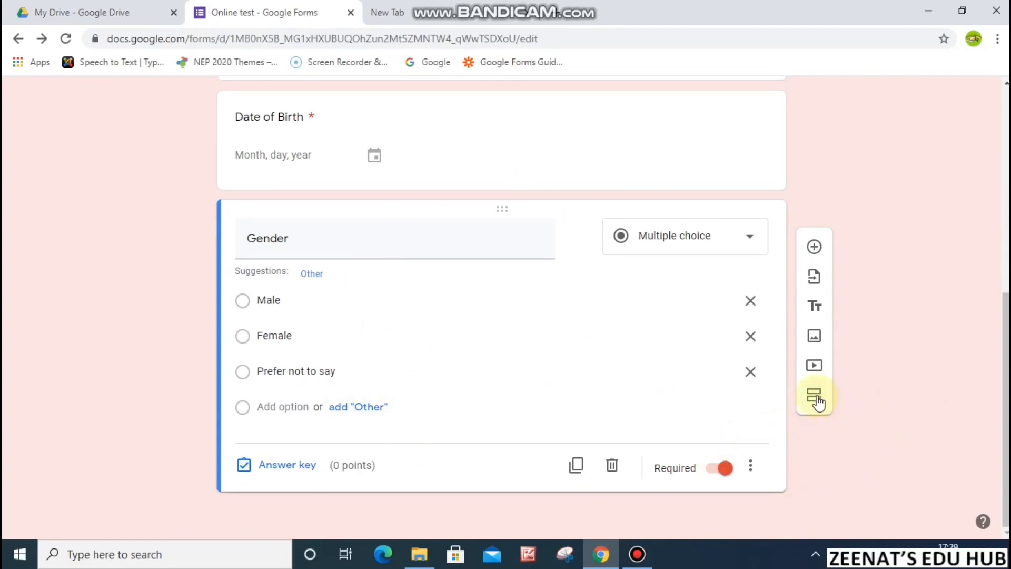
{"action": "left_click", "coordinate": [814, 395]}
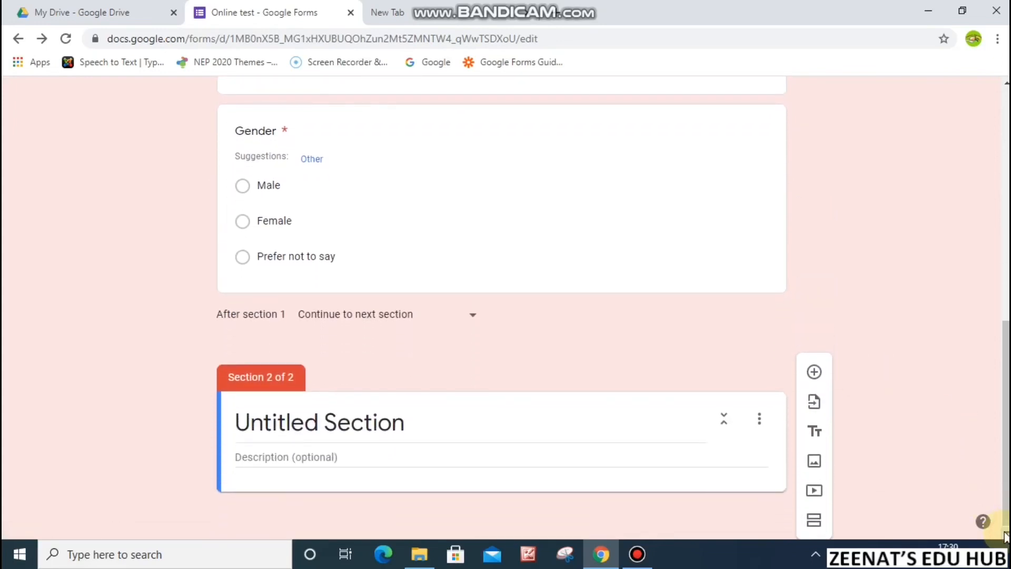
{"action": "left_click", "coordinate": [410, 426]}
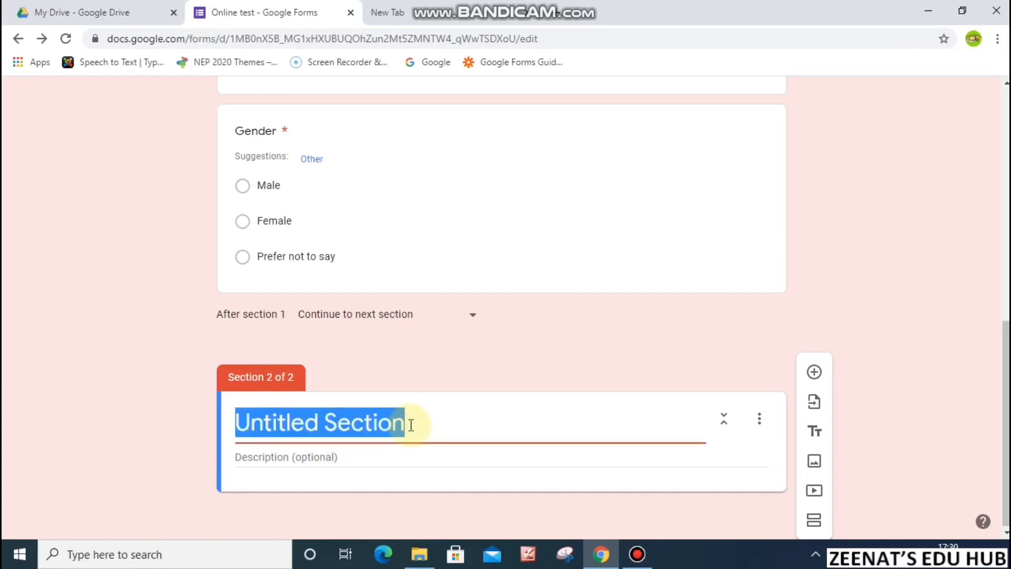
{"action": "type", "text": "Start your test here"}
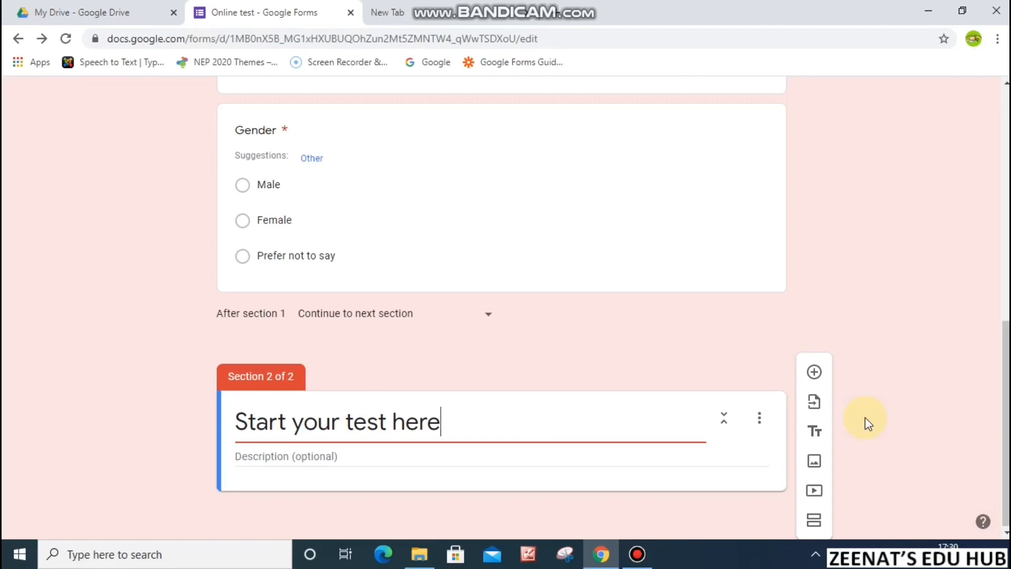
Step: Add the multiple choice question "How many colours does a rainbow have?" with the options 4, 7, 8 and 6
{"action": "left_click", "coordinate": [814, 372]}
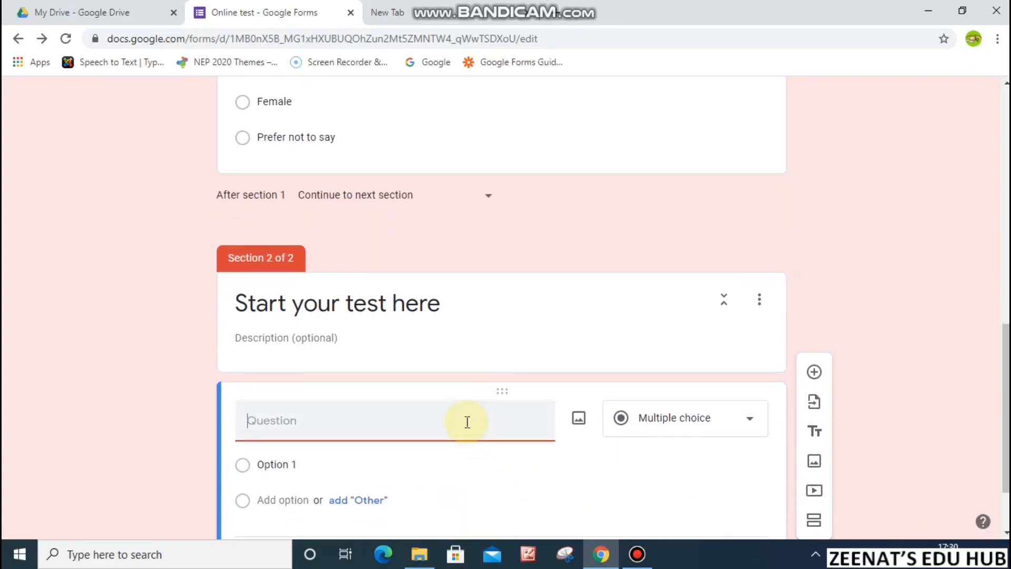
{"action": "type", "text": "How many colours does a rainbow have?"}
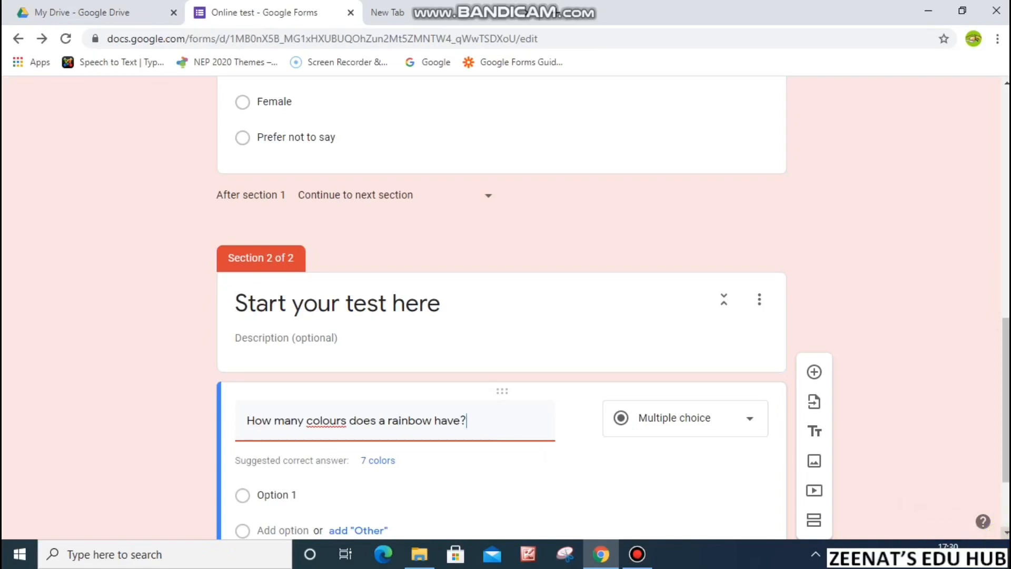
{"action": "scroll", "coordinate": [270, 372], "scroll_direction": "down", "scroll_amount": 2}
{"action": "left_click", "coordinate": [271, 373]}
{"action": "type", "text": "4"}
{"action": "left_click", "coordinate": [283, 408]}
{"action": "type", "text": "7"}
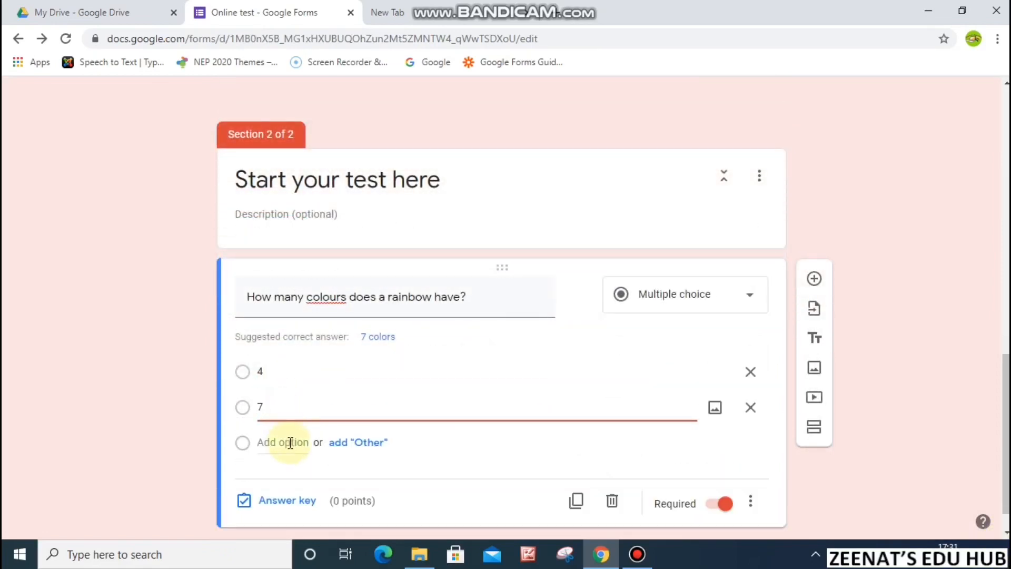
{"action": "left_click", "coordinate": [291, 442]}
{"action": "type", "text": "8"}
{"action": "left_click", "coordinate": [291, 478]}
{"action": "type", "text": "6"}
Step: In the rainbow question's answer key, mark 7 as the correct answer and assign 1 point
{"action": "scroll", "coordinate": [1006, 535], "scroll_direction": "down", "scroll_amount": 2}
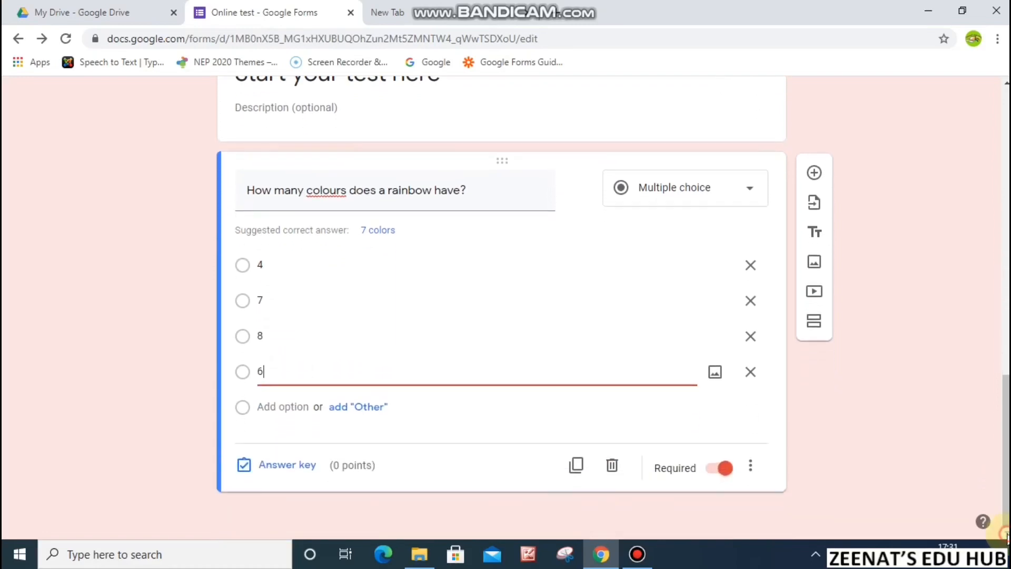
{"action": "left_click", "coordinate": [303, 467]}
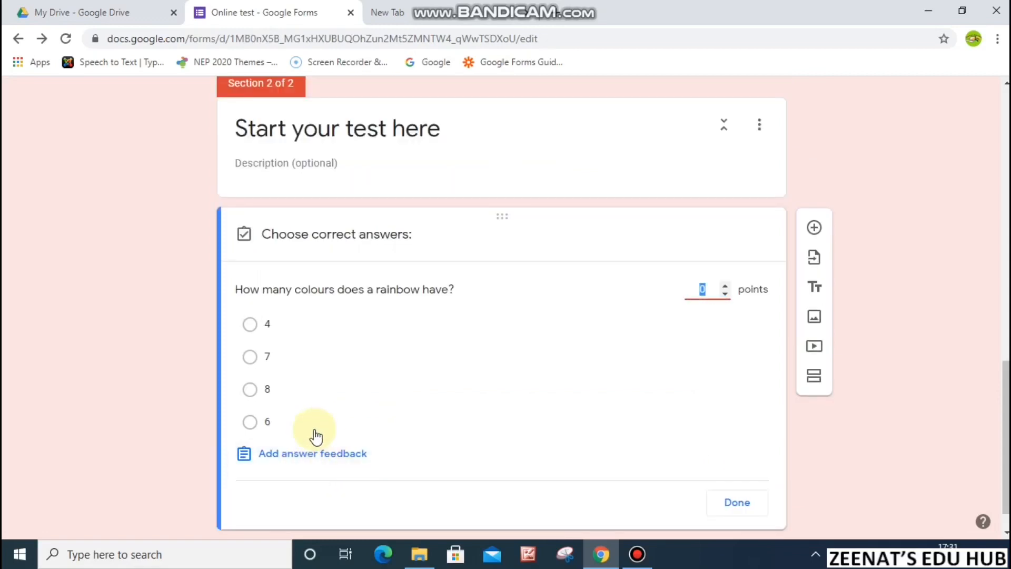
{"action": "left_click", "coordinate": [251, 358]}
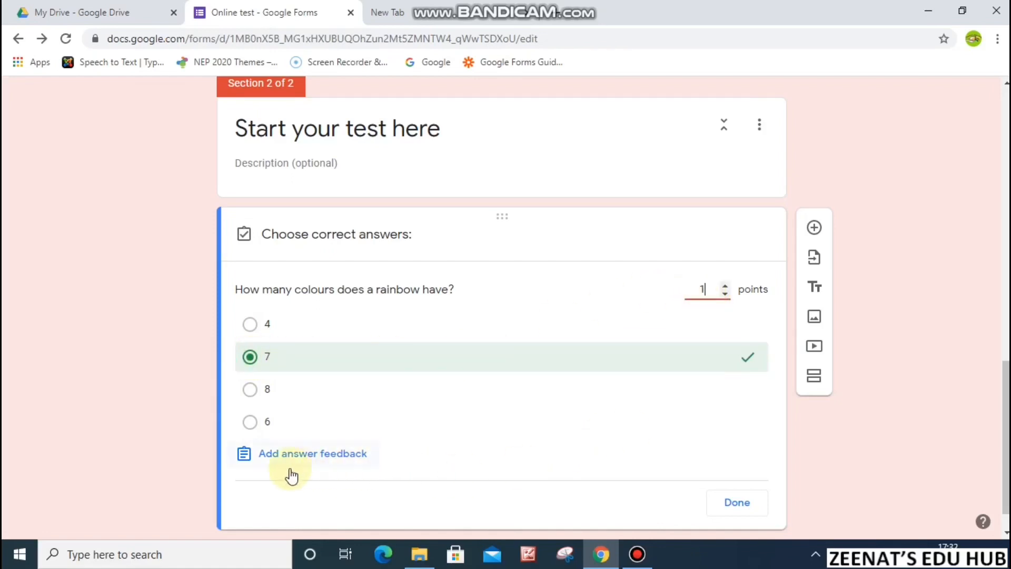
Step: Review the feedback options for incorrect and correct answers without adding any, and close the answer key
{"action": "left_click", "coordinate": [332, 455]}
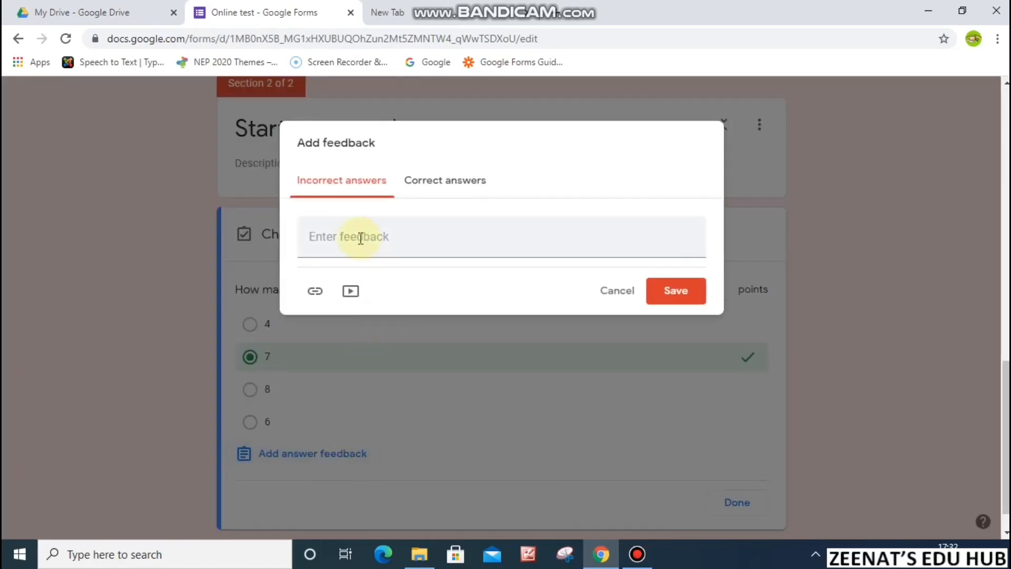
{"action": "left_click", "coordinate": [442, 188]}
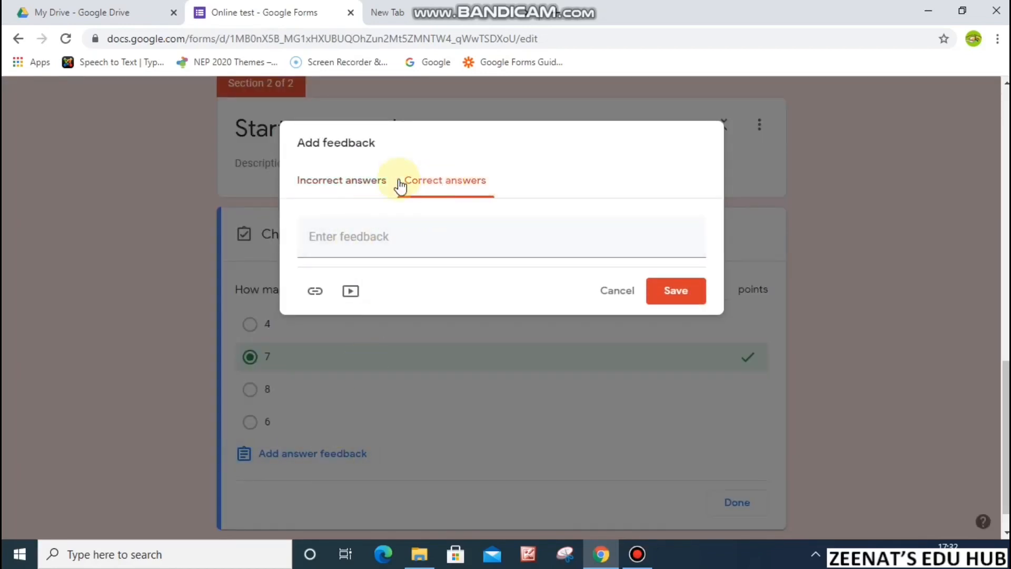
{"action": "left_click", "coordinate": [362, 182]}
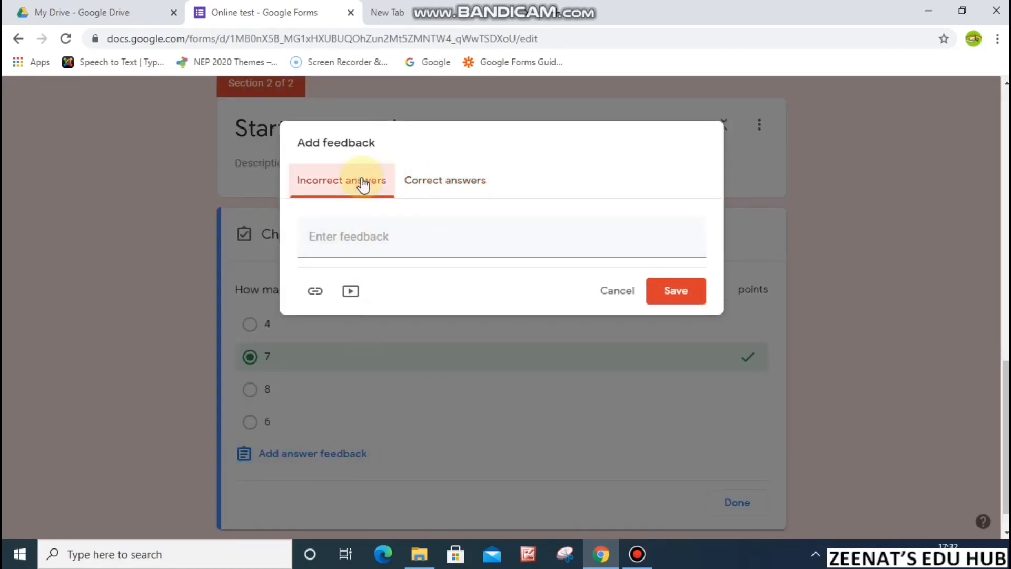
{"action": "left_click", "coordinate": [627, 295]}
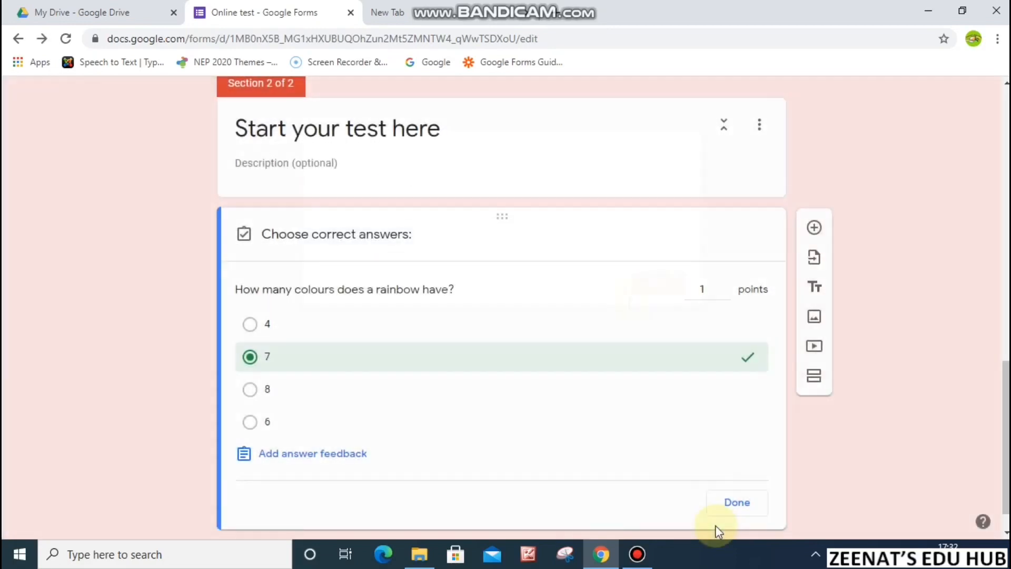
{"action": "left_click", "coordinate": [744, 508]}
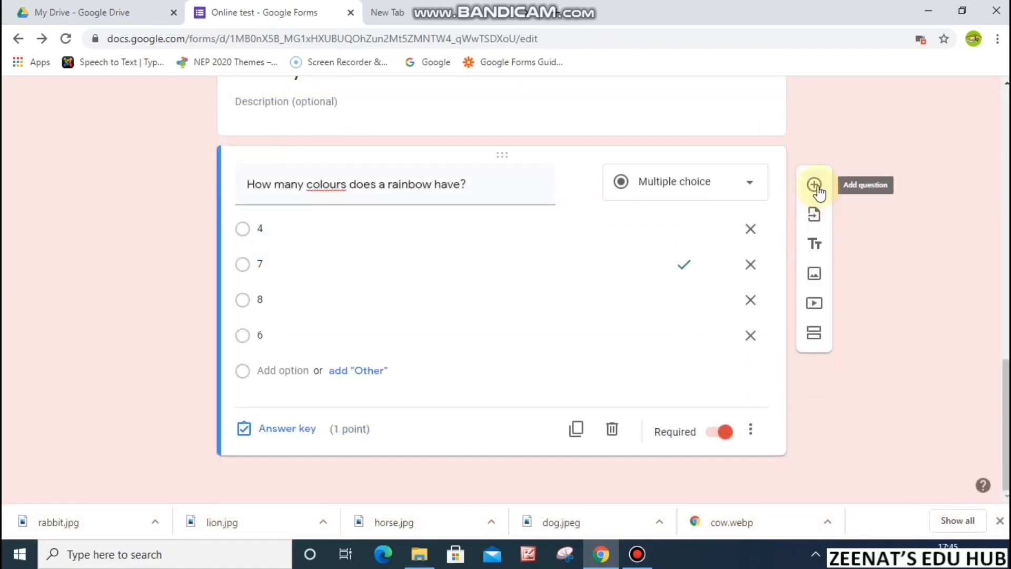
Step: Add a multiple choice question titled "Can you identify the wild animal?" below the rainbow question
{"action": "left_click", "coordinate": [815, 185]}
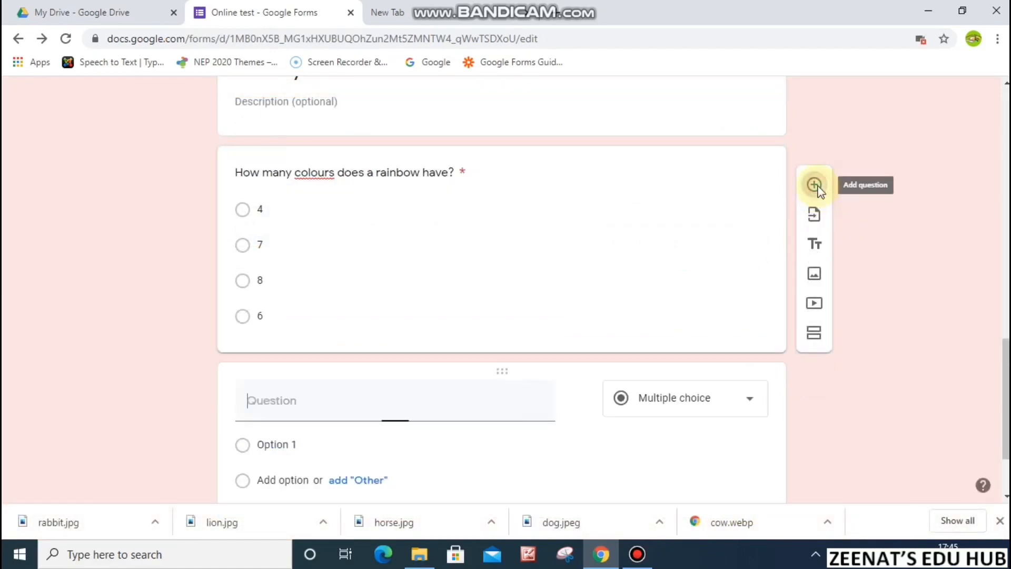
{"action": "left_click", "coordinate": [1007, 498]}
{"action": "left_click", "coordinate": [1007, 498]}
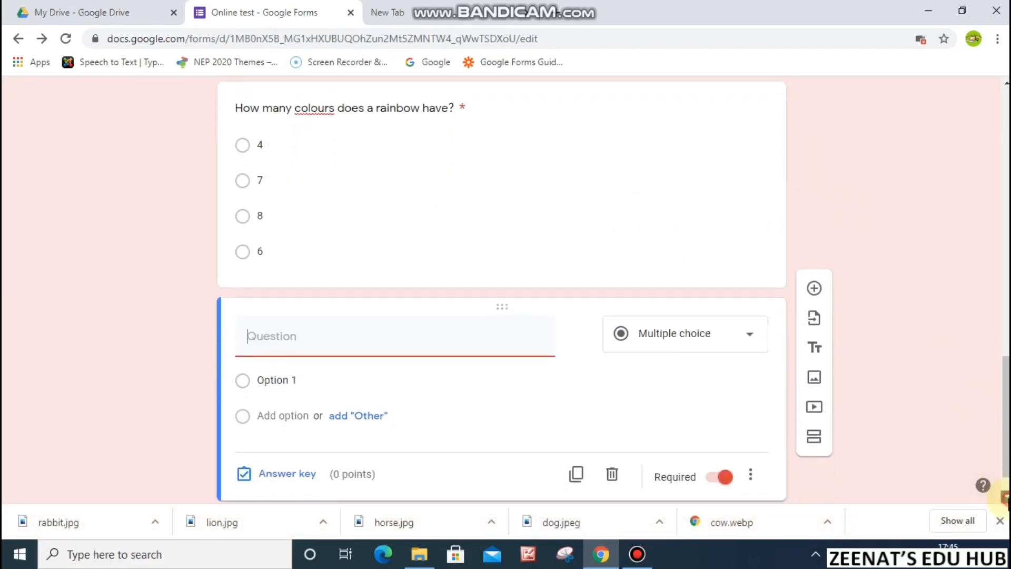
{"action": "left_click", "coordinate": [1007, 497]}
{"action": "left_click", "coordinate": [1007, 498]}
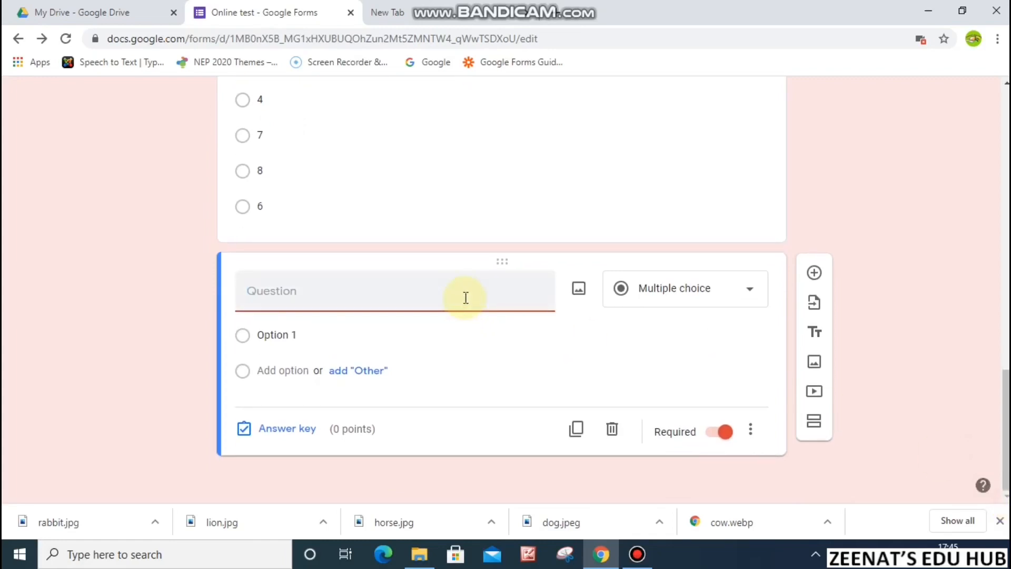
{"action": "type", "text": "Can you identify the wild animal?"}
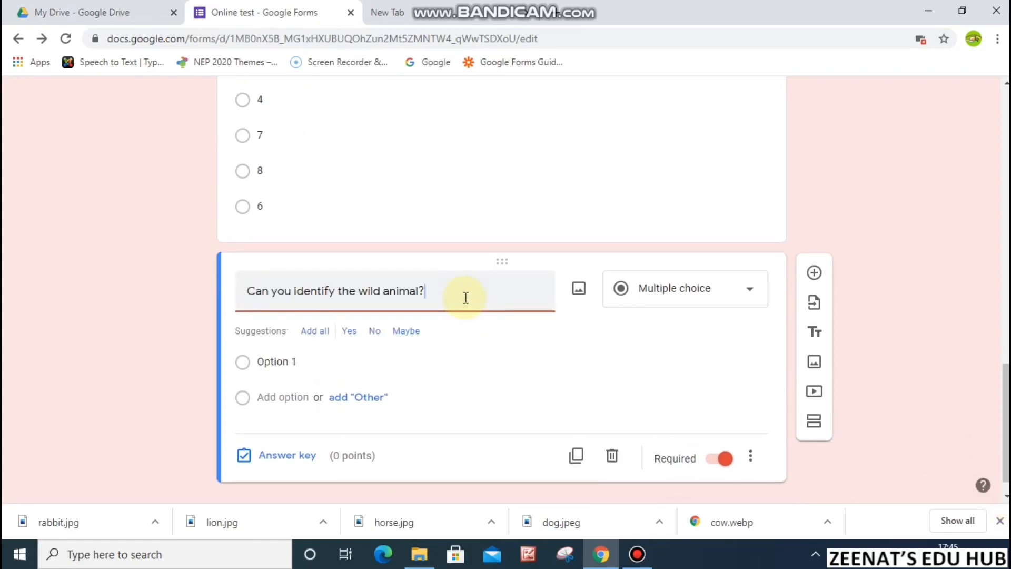
Step: Upload the dog picture named Photos from the Desktop's Photos folder as the first option's image
{"action": "left_click", "coordinate": [715, 364]}
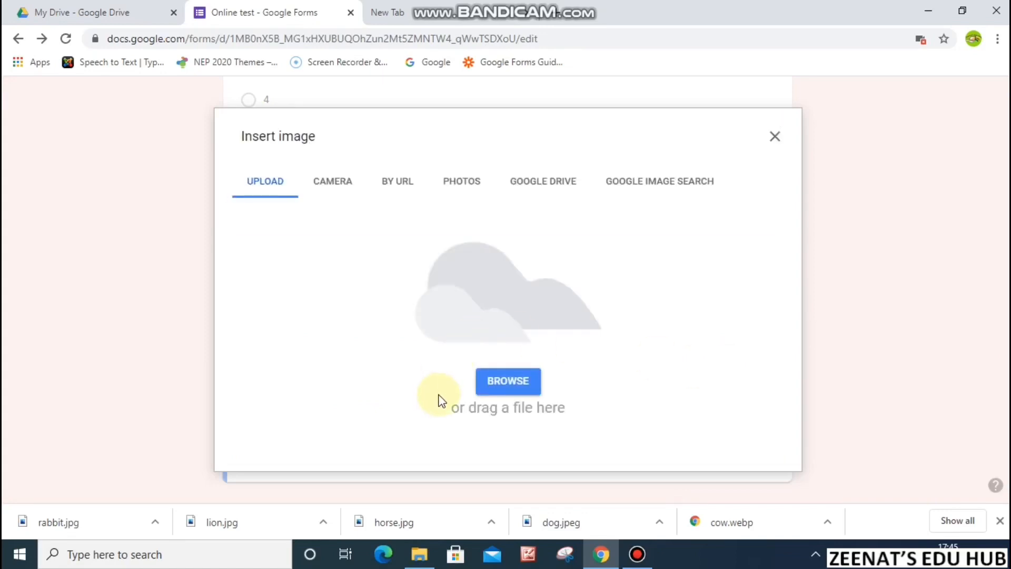
{"action": "left_click", "coordinate": [516, 383]}
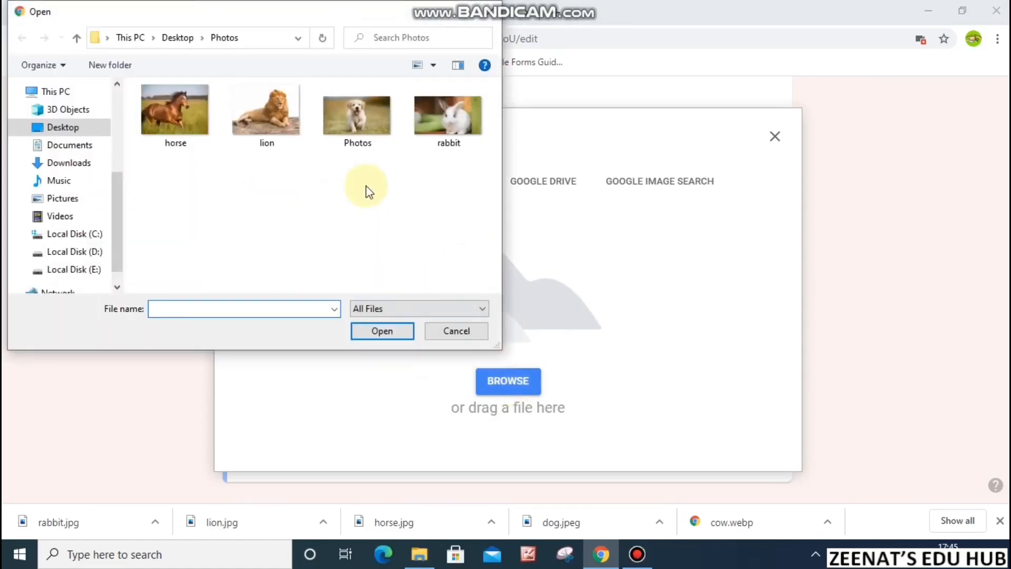
{"action": "left_click", "coordinate": [366, 139]}
{"action": "left_click", "coordinate": [390, 333]}
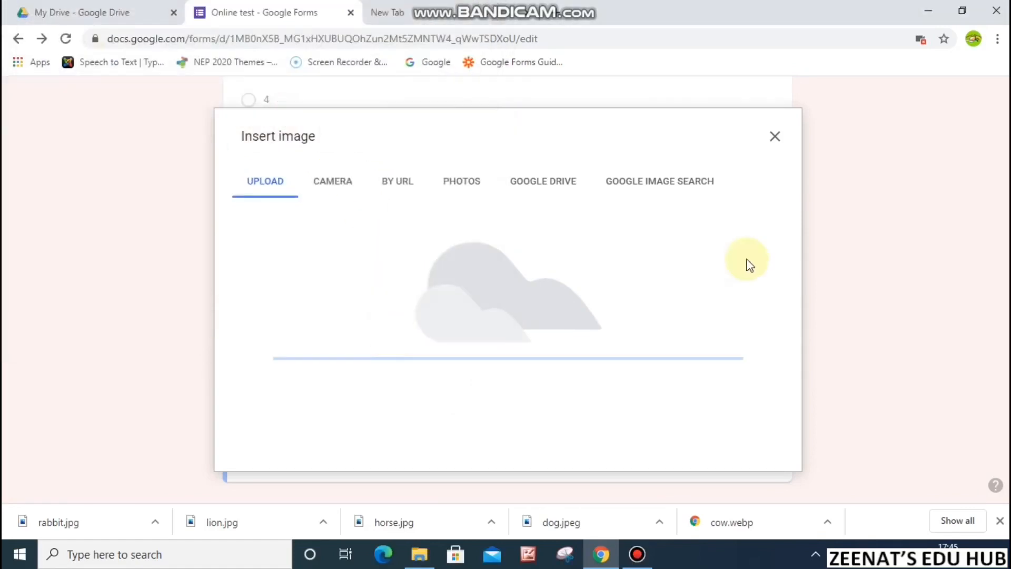
{"action": "left_click", "coordinate": [774, 140]}
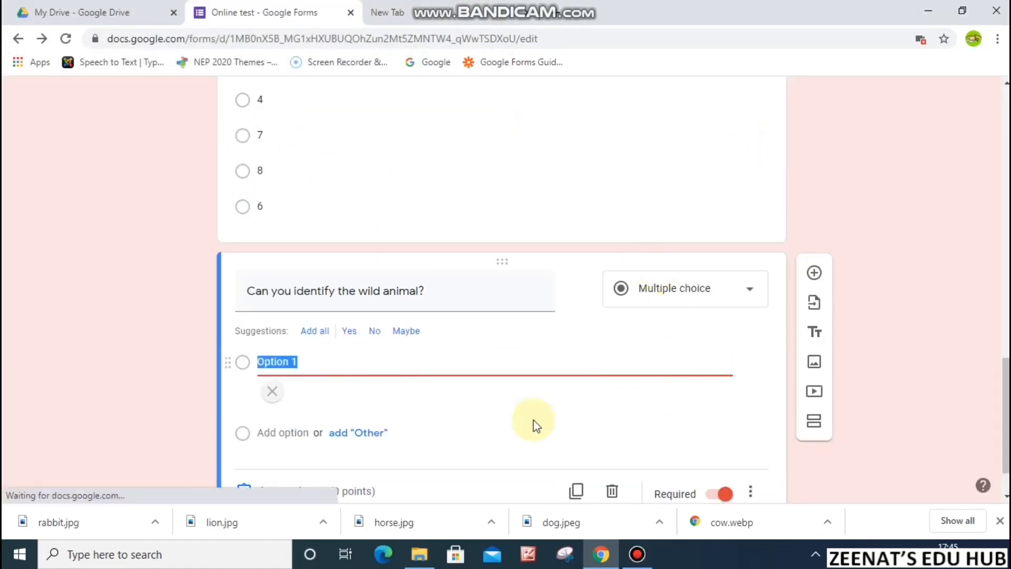
Step: Add a second option to the wild animal question and upload the lion picture from the Photos folder as its image
{"action": "left_click", "coordinate": [303, 489]}
{"action": "left_click", "coordinate": [715, 380]}
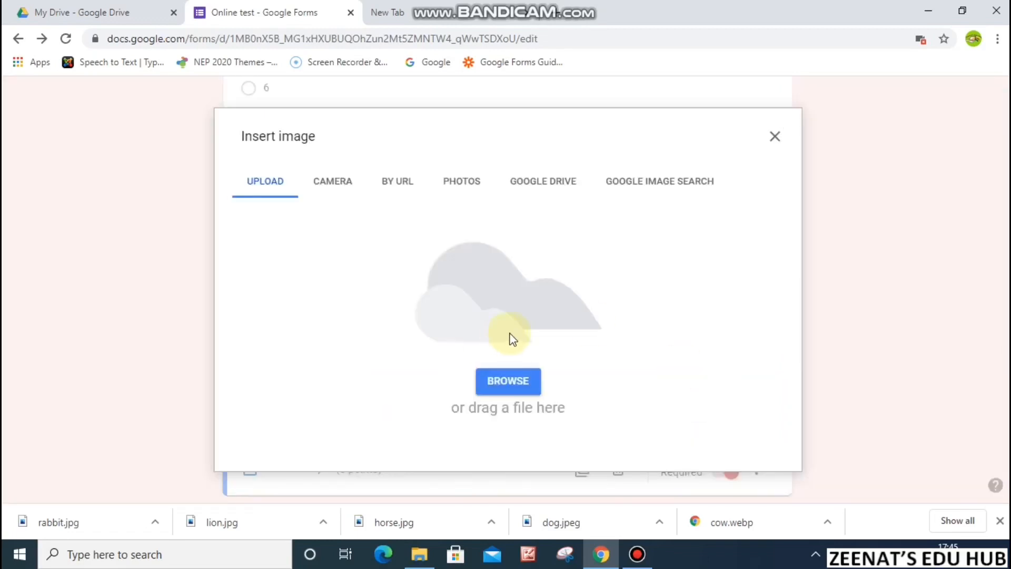
{"action": "left_click", "coordinate": [490, 382]}
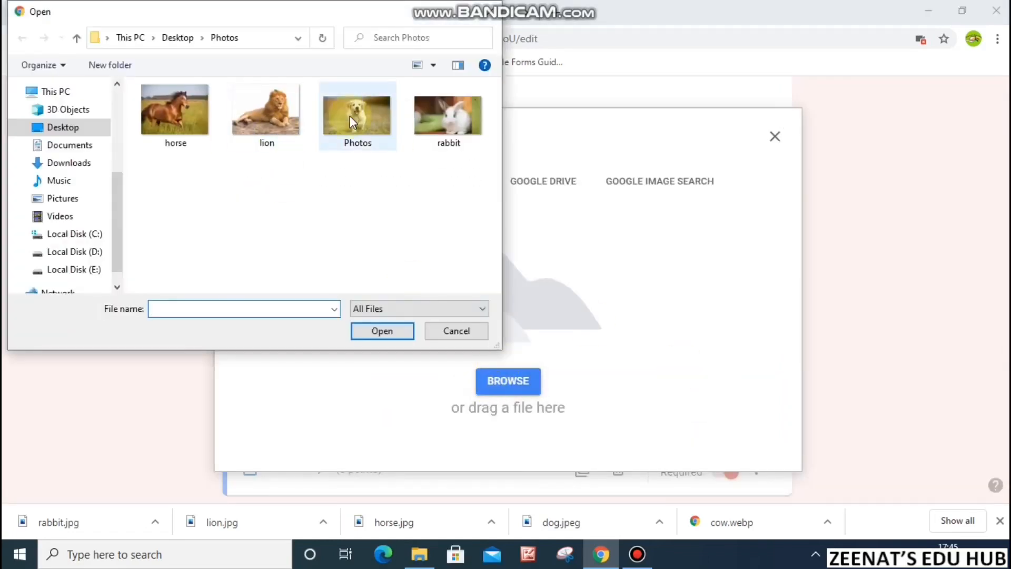
{"action": "left_click", "coordinate": [292, 121]}
{"action": "left_click", "coordinate": [387, 331]}
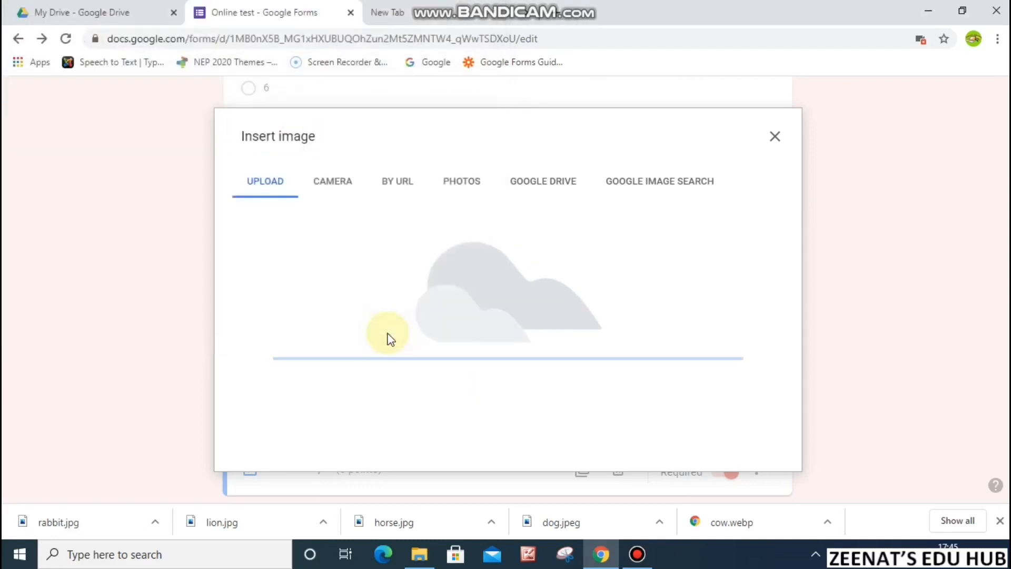
{"action": "left_click", "coordinate": [774, 139]}
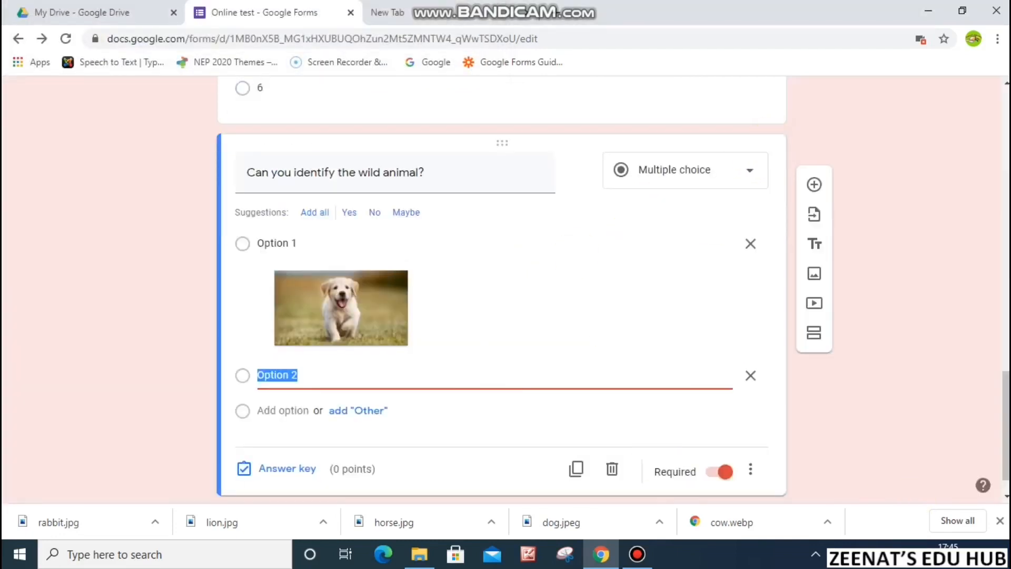
Step: Add a third option to the wild animal question and upload the rabbit picture as its image
{"action": "left_click", "coordinate": [1007, 496]}
{"action": "left_click", "coordinate": [283, 432]}
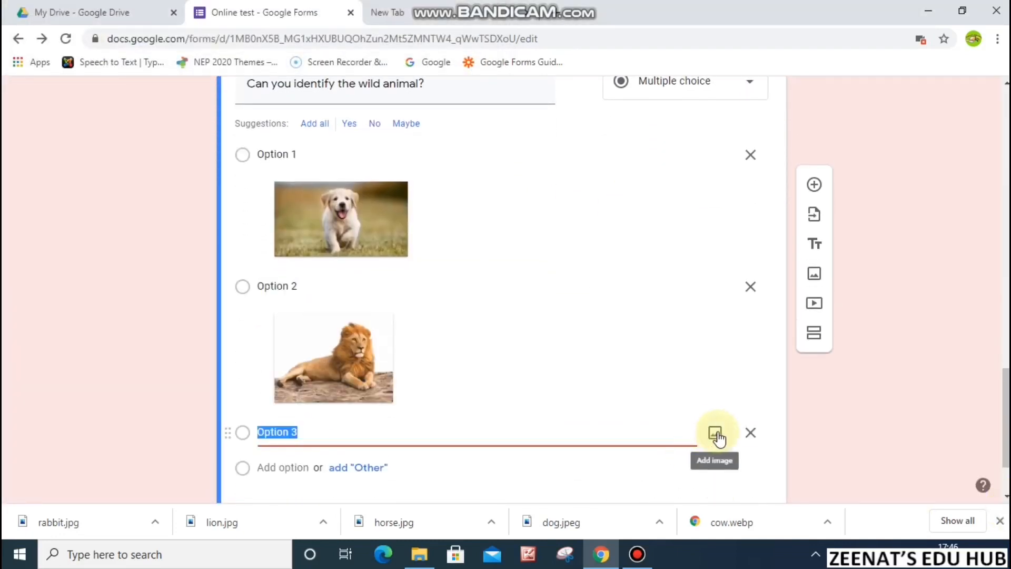
{"action": "left_click", "coordinate": [714, 433]}
{"action": "left_click", "coordinate": [509, 383]}
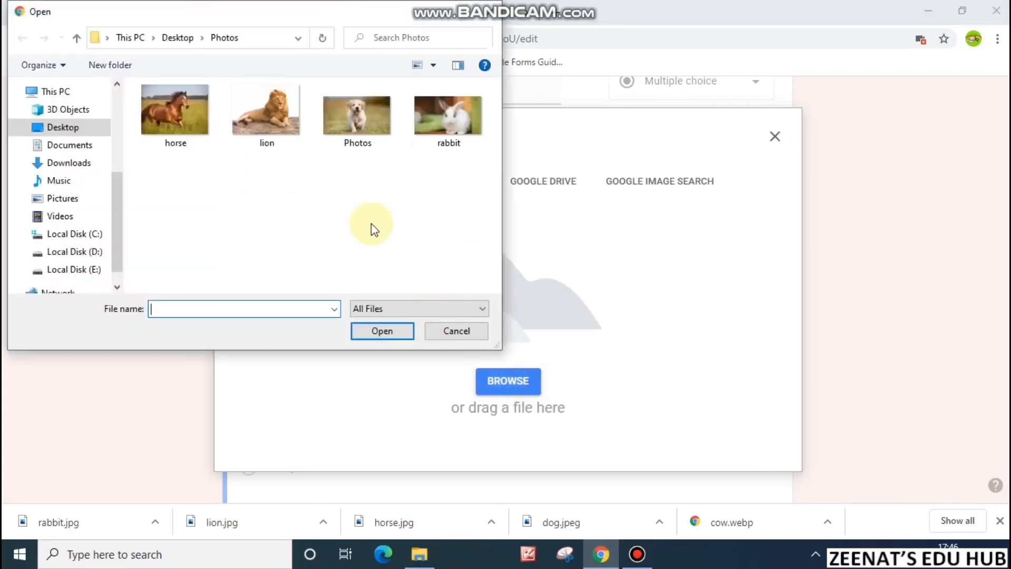
{"action": "left_click", "coordinate": [470, 113]}
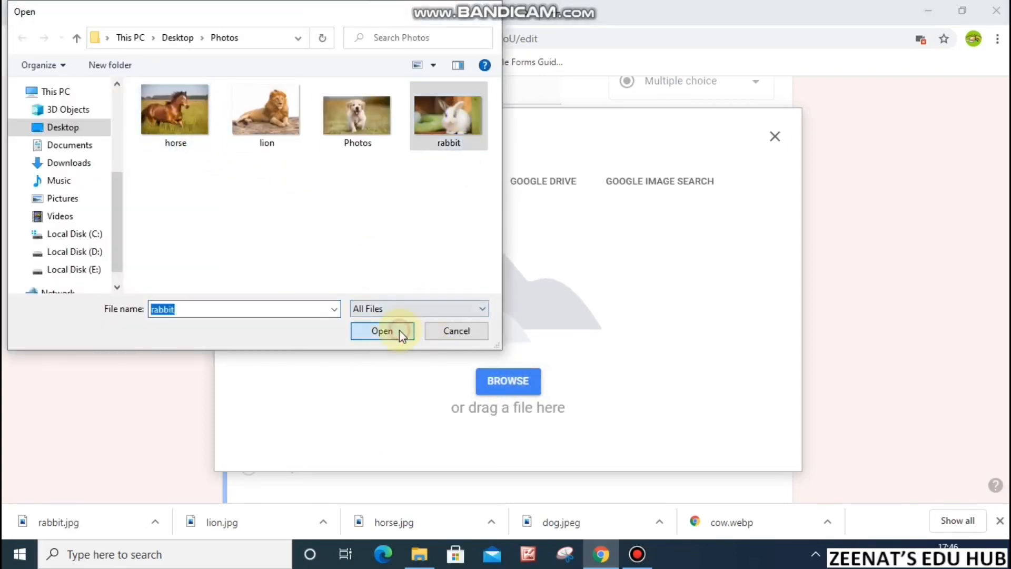
{"action": "left_click", "coordinate": [399, 332]}
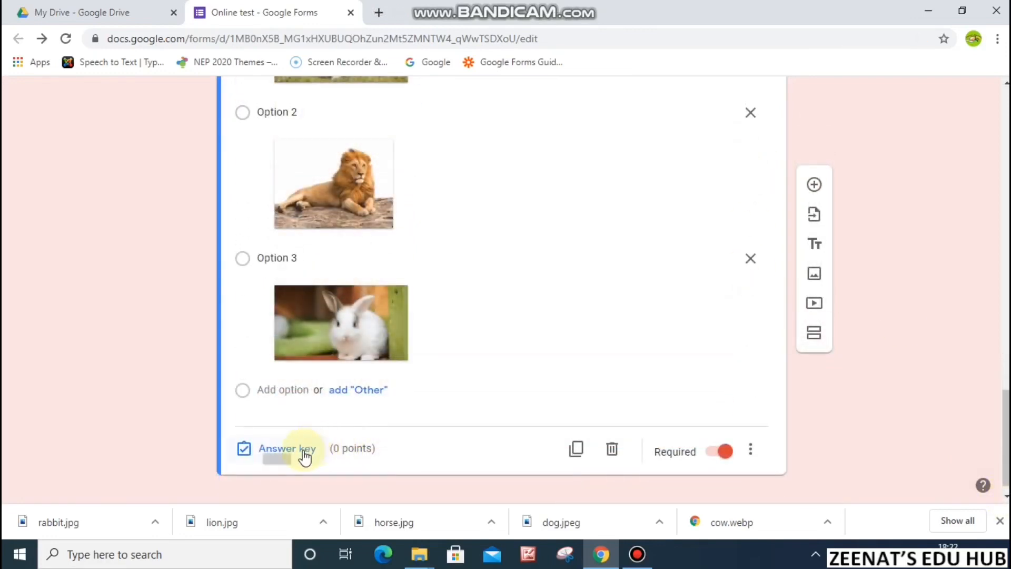
Step: In the wild animal question's answer key, mark Option 2 (the lion) as correct and assign 1 point
{"action": "left_click", "coordinate": [302, 448]}
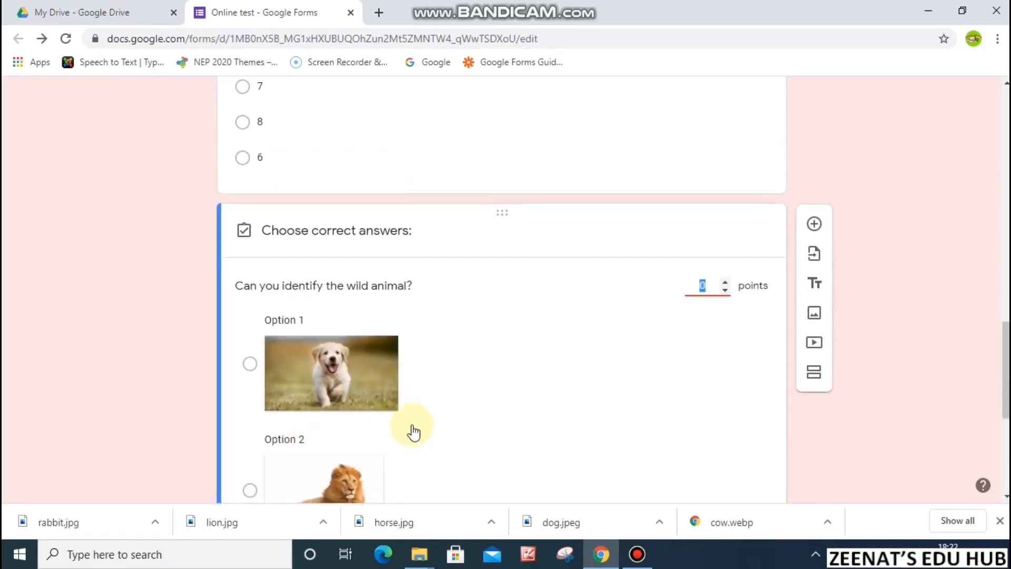
{"action": "scroll", "coordinate": [414, 432], "scroll_direction": "down", "scroll_amount": 2}
{"action": "left_click", "coordinate": [250, 374]}
{"action": "left_click", "coordinate": [709, 167]}
{"action": "type", "text": "1"}
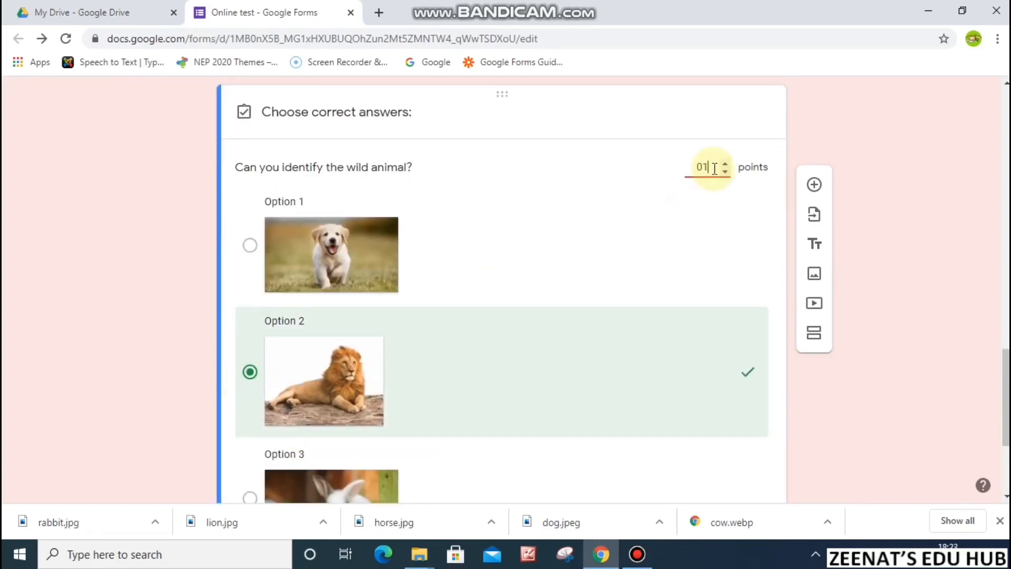
{"action": "left_click", "coordinate": [930, 331]}
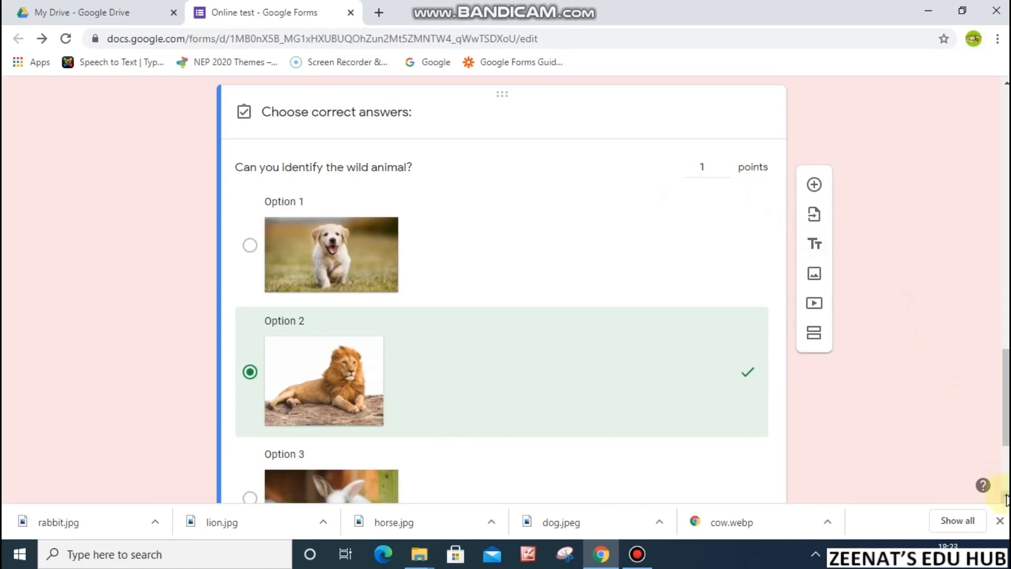
{"action": "scroll", "coordinate": [1007, 498], "scroll_direction": "down", "scroll_amount": 3}
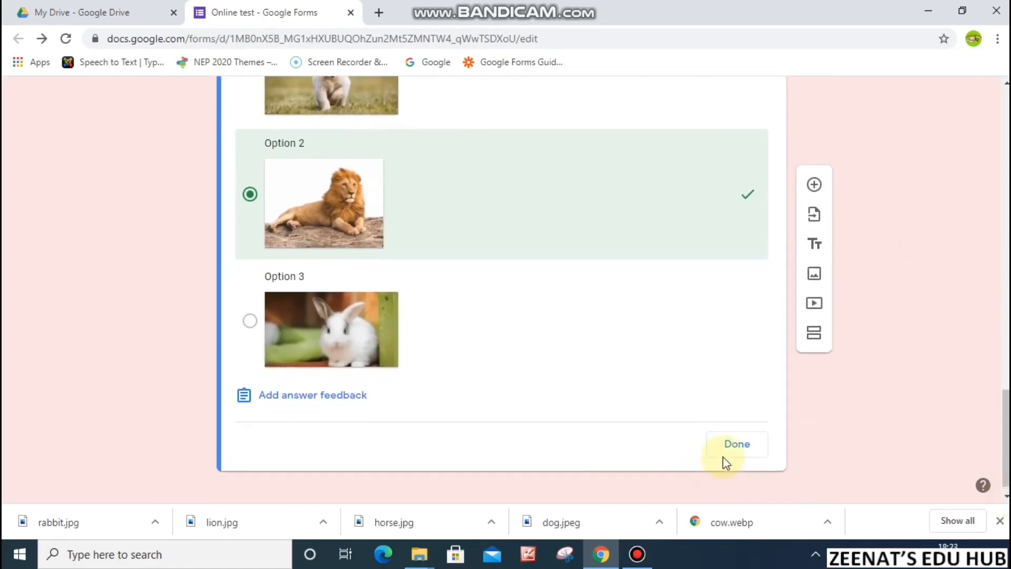
{"action": "left_click", "coordinate": [733, 447]}
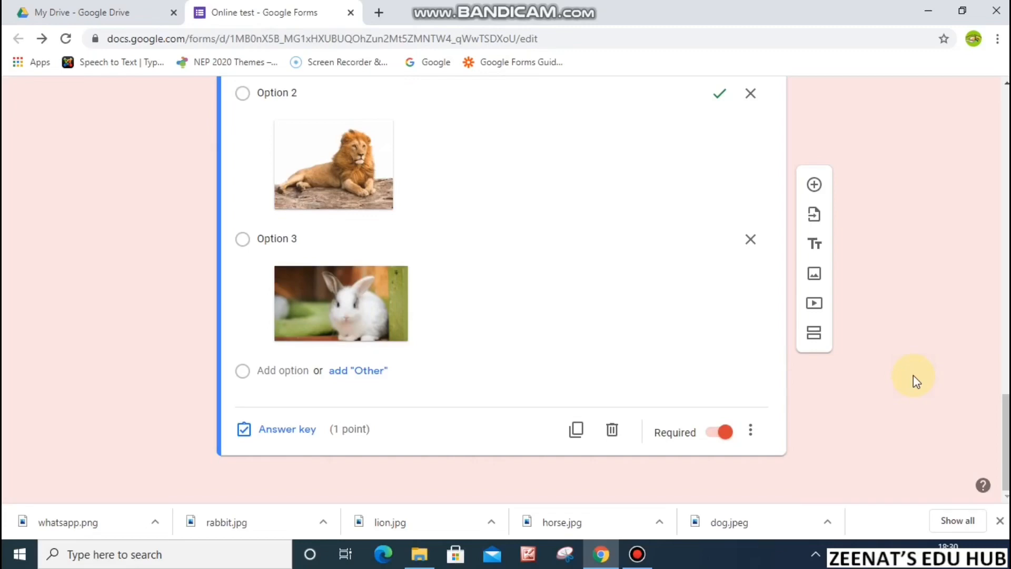
Step: Set the form's header to the Work and School theme image of a book with pages folded into a heart
{"action": "scroll", "coordinate": [914, 375], "scroll_direction": "up", "scroll_amount": 10}
{"action": "scroll", "coordinate": [914, 375], "scroll_direction": "up", "scroll_amount": 10}
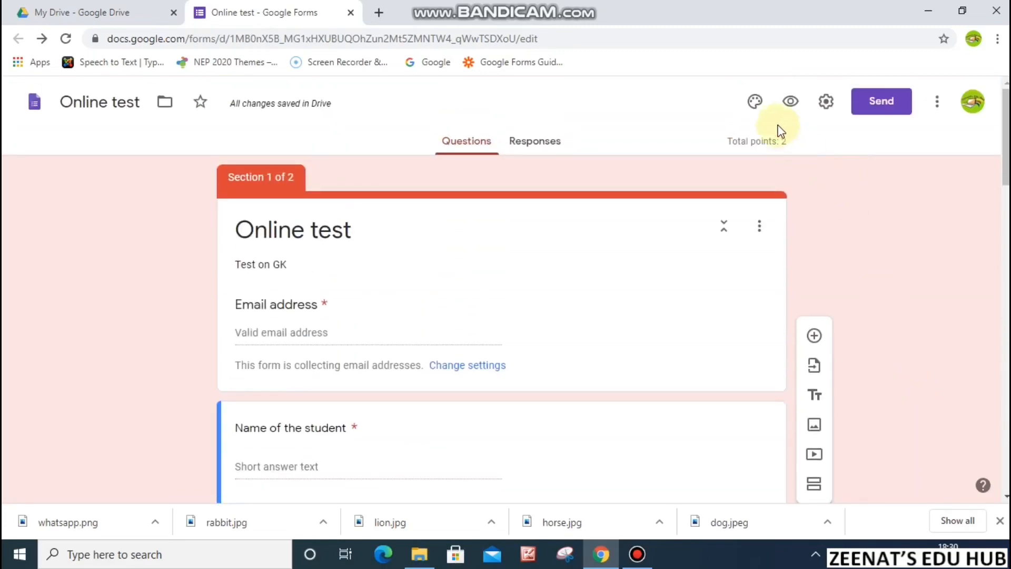
{"action": "left_click", "coordinate": [755, 102]}
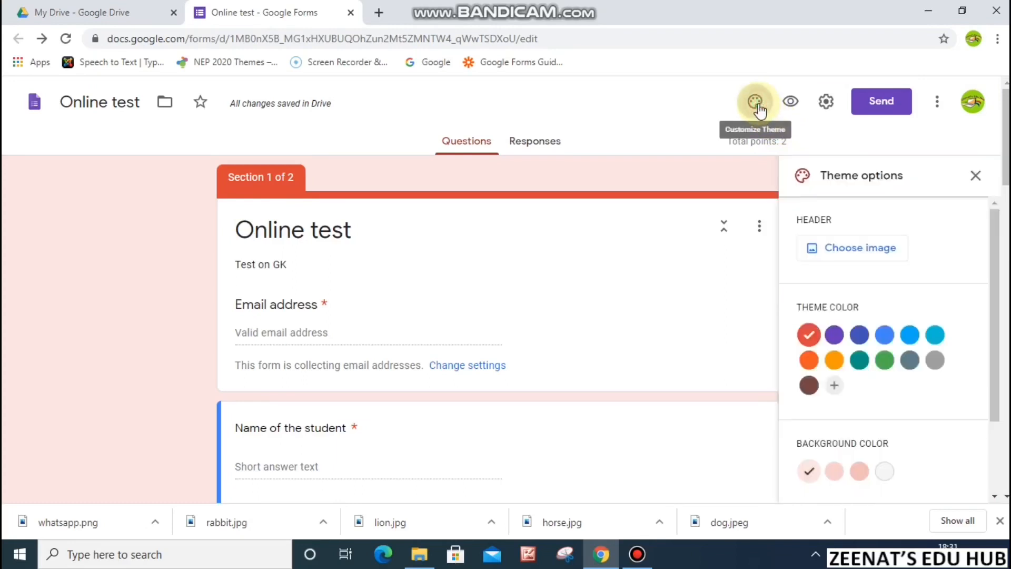
{"action": "left_click", "coordinate": [849, 254]}
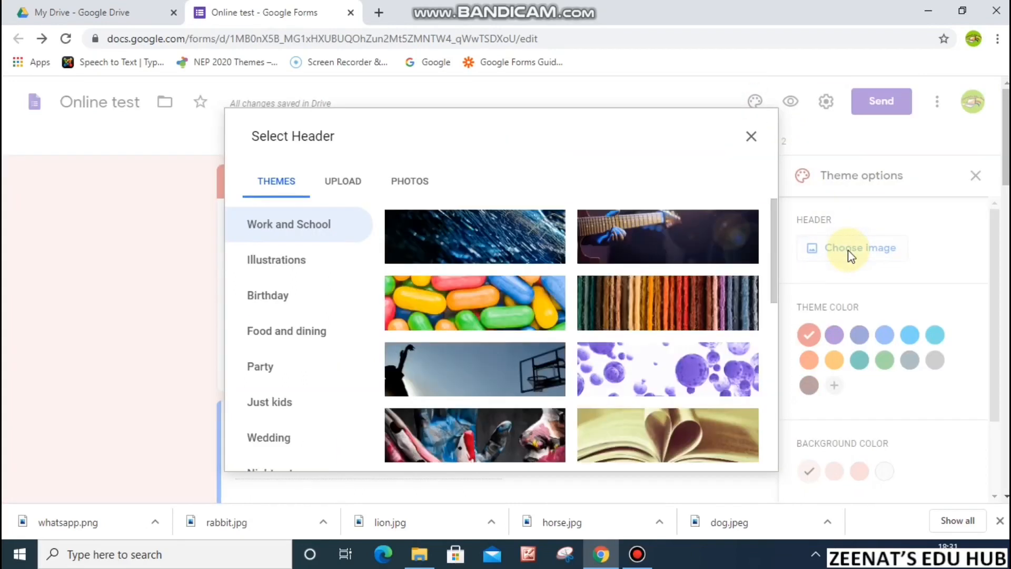
{"action": "left_click", "coordinate": [677, 436]}
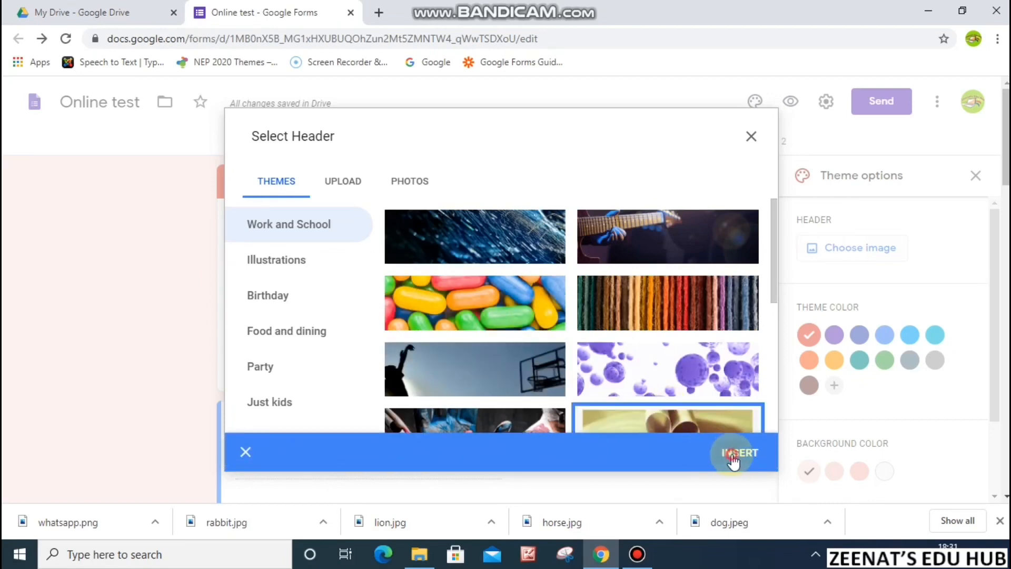
{"action": "left_click", "coordinate": [734, 459]}
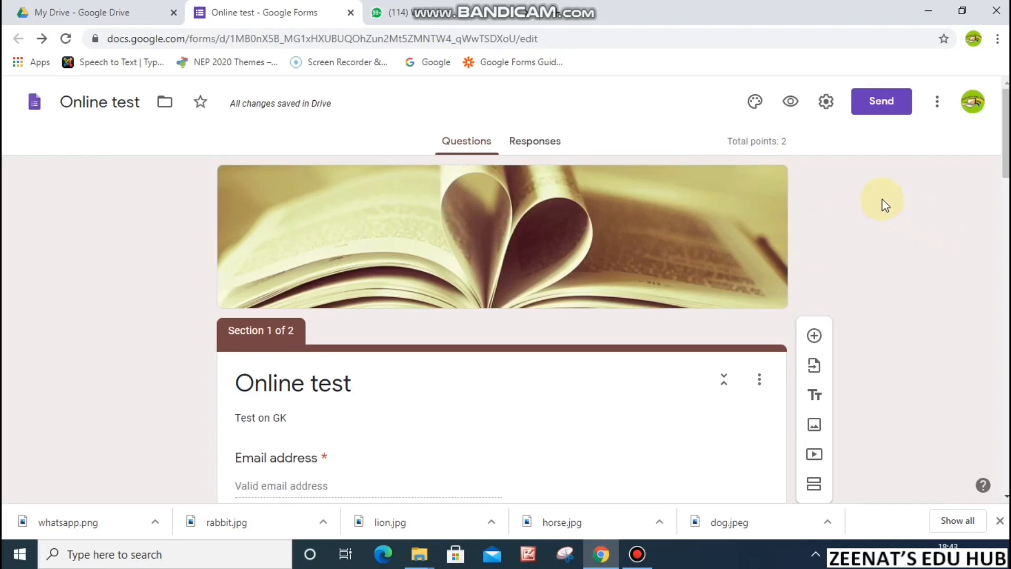
Step: Generate a shortened shareable link for the form and copy it
{"action": "left_click", "coordinate": [887, 106]}
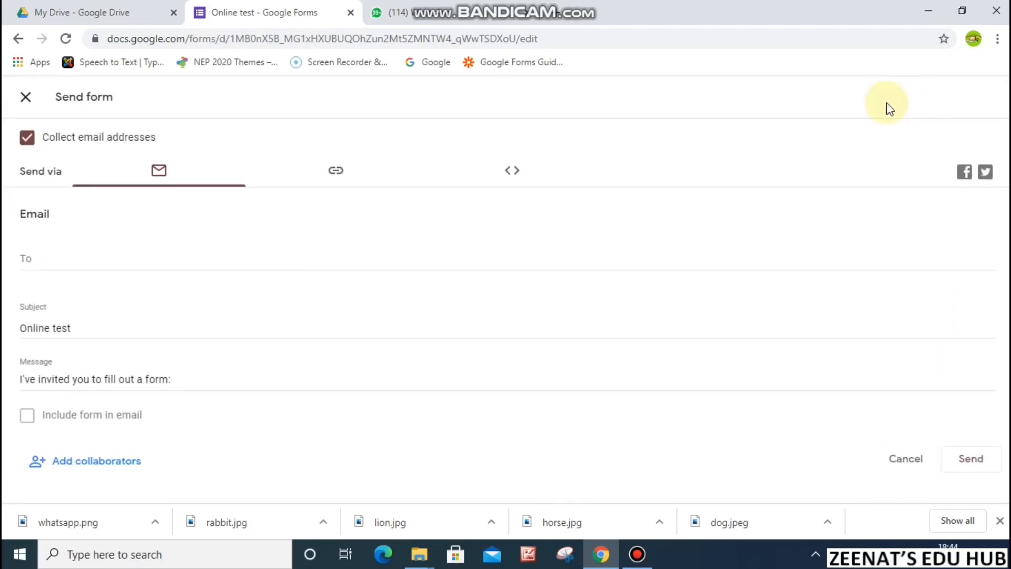
{"action": "left_click", "coordinate": [351, 181]}
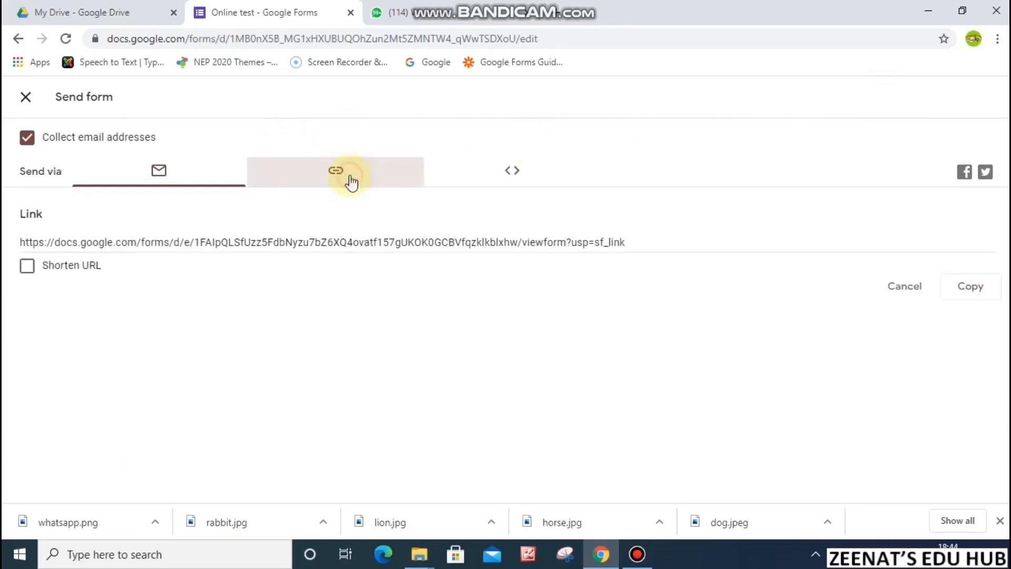
{"action": "left_click", "coordinate": [510, 241]}
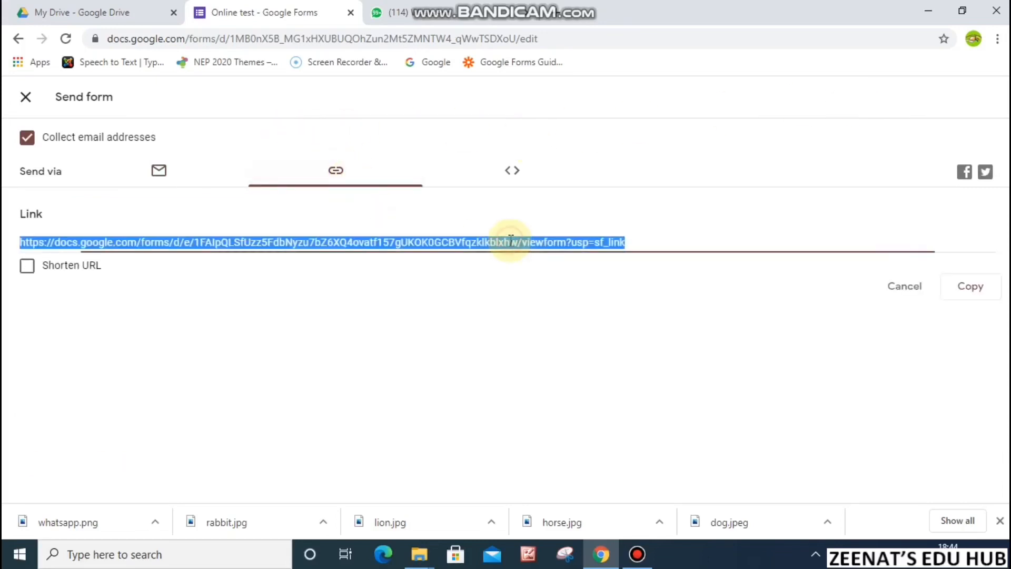
{"action": "left_click", "coordinate": [83, 266]}
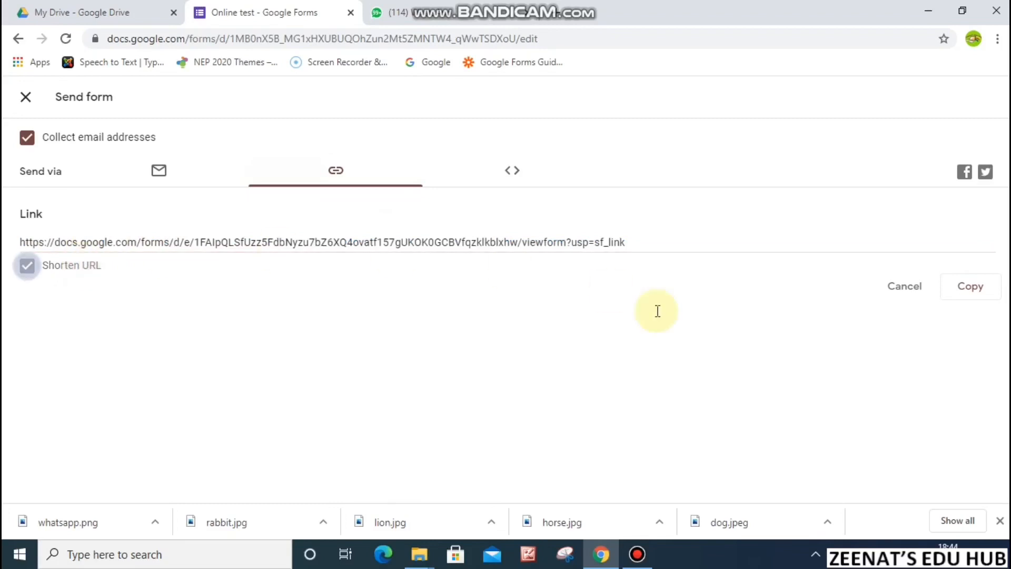
{"action": "left_click", "coordinate": [967, 292]}
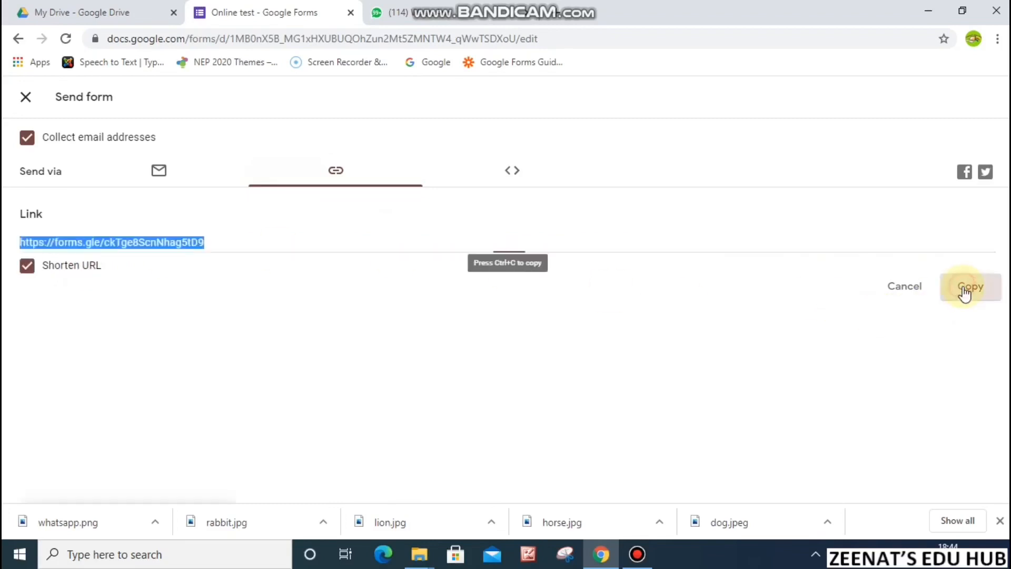
Step: Switch to WhatsApp Web and send the copied form link to the chat "Group for online test"
{"action": "left_click", "coordinate": [520, 16]}
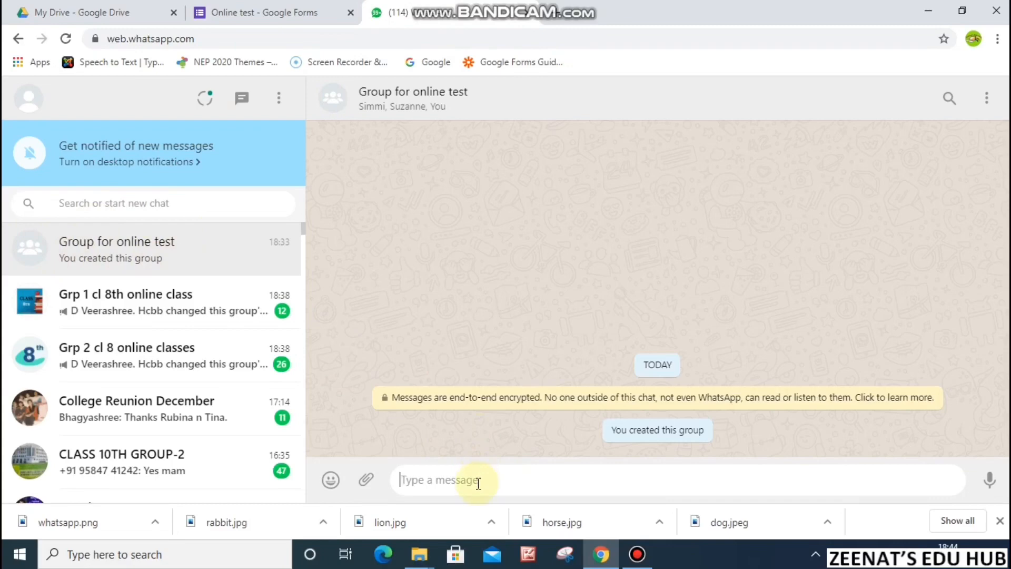
{"action": "key", "text": "ctrl+v"}
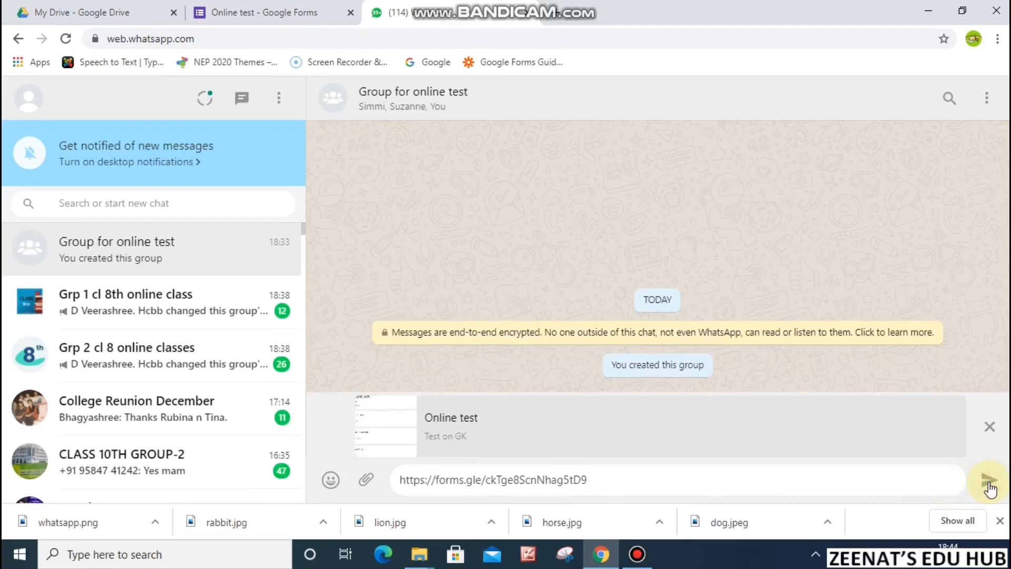
{"action": "left_click", "coordinate": [990, 480]}
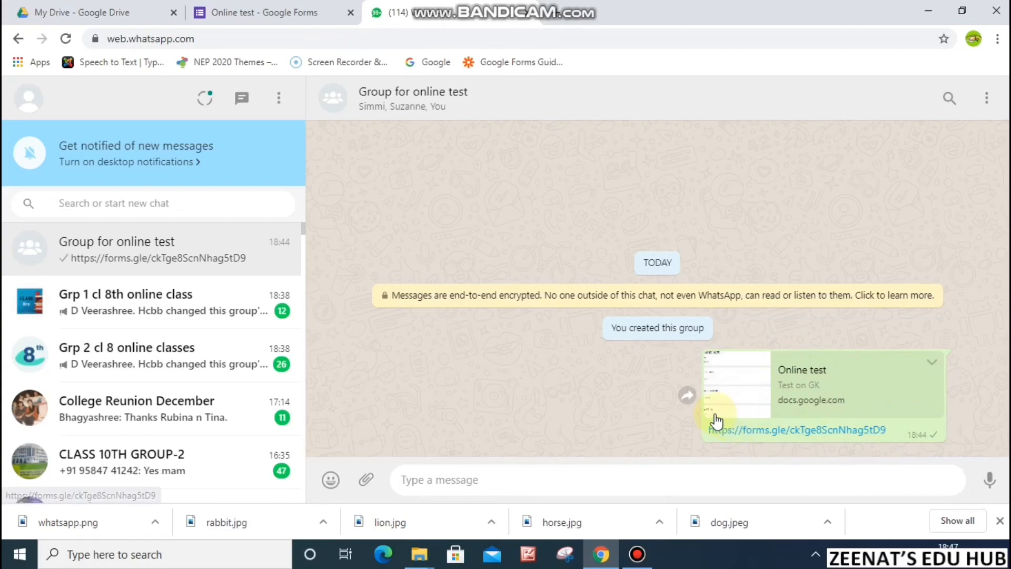
Step: Return to the Online test form and examine the response summary, including the insights, points distribution and scores table
{"action": "left_click", "coordinate": [248, 8]}
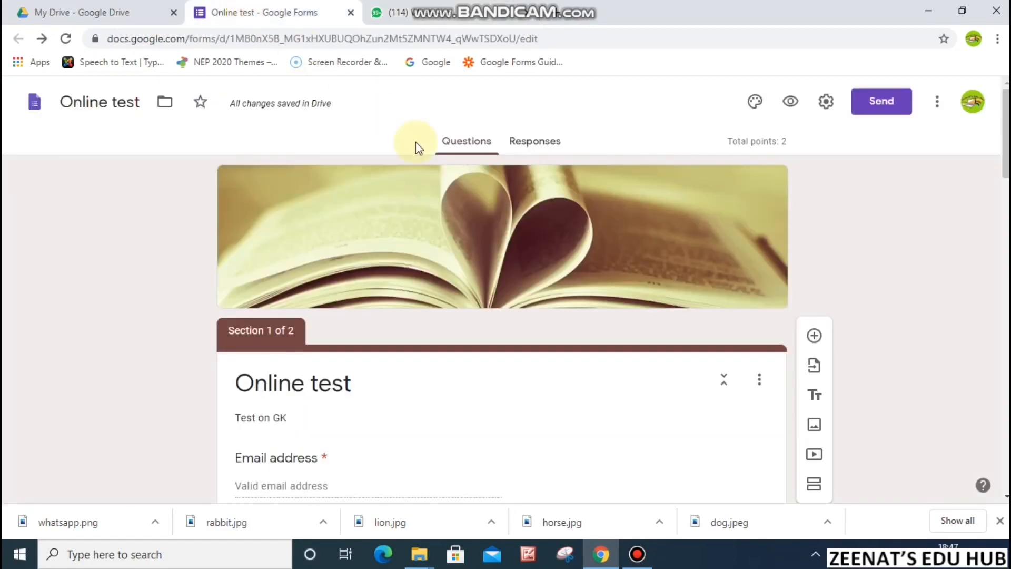
{"action": "left_click", "coordinate": [530, 149]}
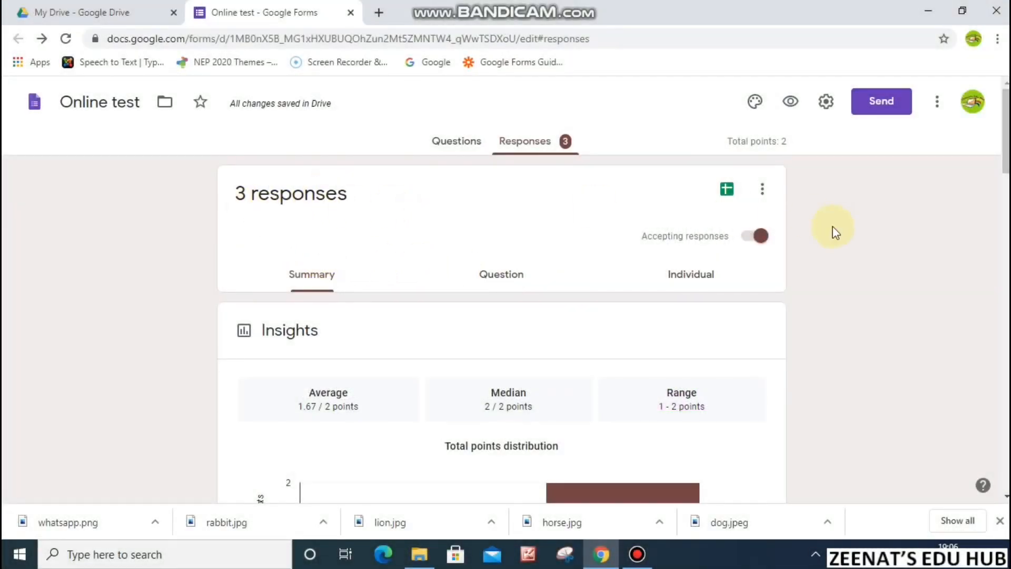
{"action": "scroll", "coordinate": [506, 290], "scroll_direction": "down", "scroll_amount": 6}
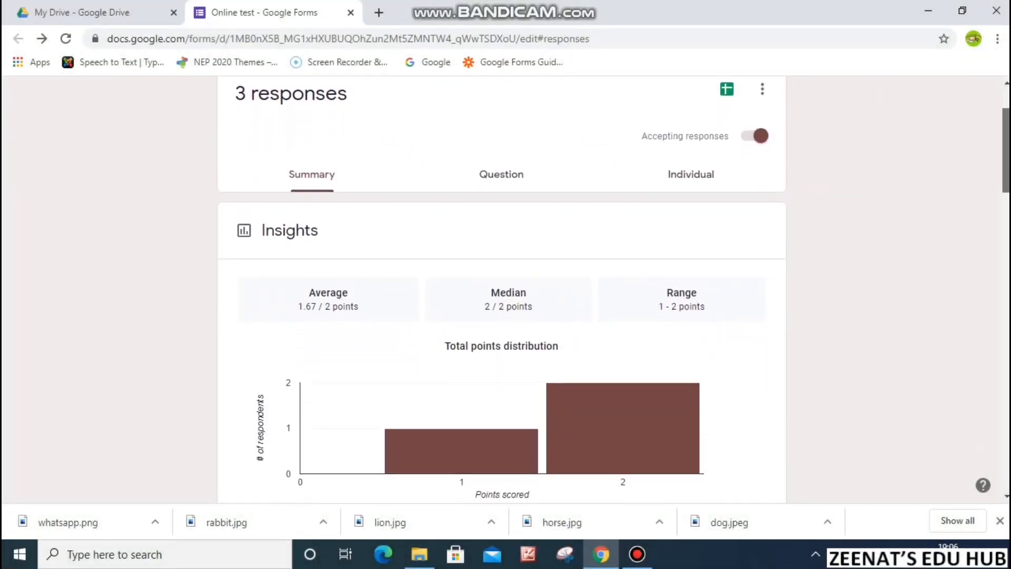
{"action": "scroll", "coordinate": [501, 287], "scroll_direction": "up", "scroll_amount": 1}
{"action": "scroll", "coordinate": [501, 287], "scroll_direction": "down", "scroll_amount": 3}
{"action": "scroll", "coordinate": [672, 217], "scroll_direction": "down", "scroll_amount": 2}
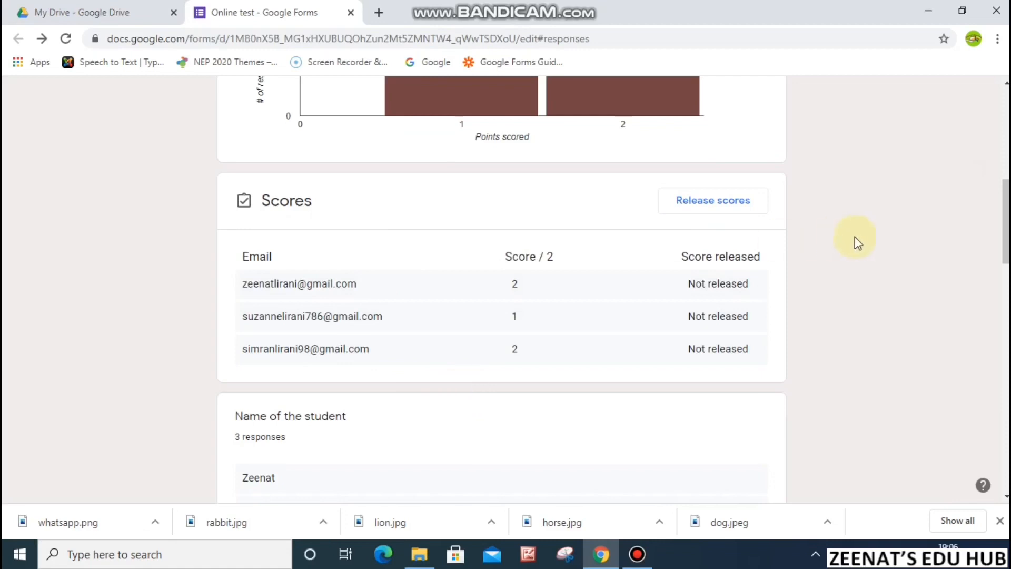
{"action": "left_click_drag", "start_coordinate": [1007, 204], "coordinate": [1004, 116]}
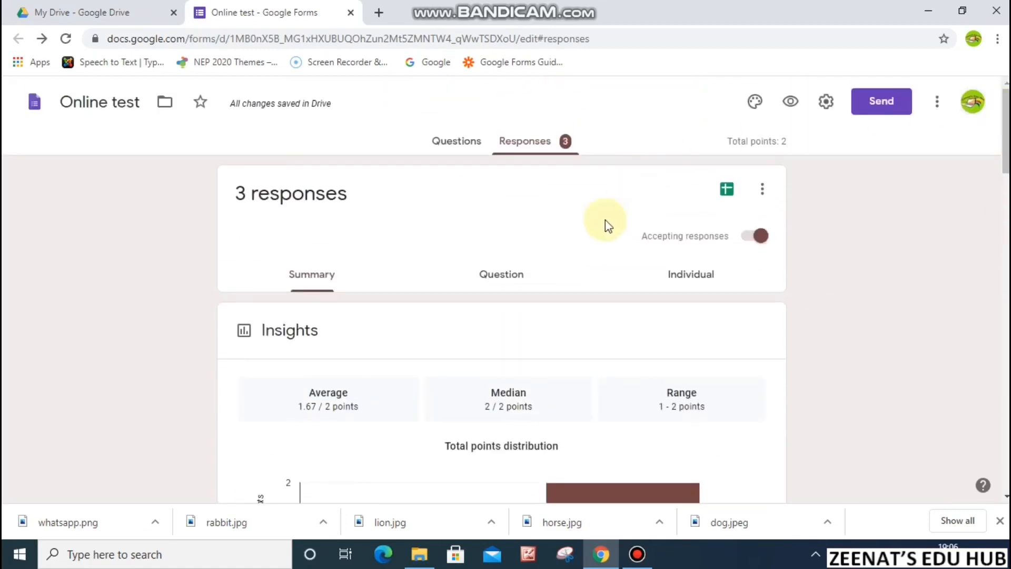
Step: View the responses question by question, moving forward from the student name question past Gender
{"action": "left_click", "coordinate": [516, 278]}
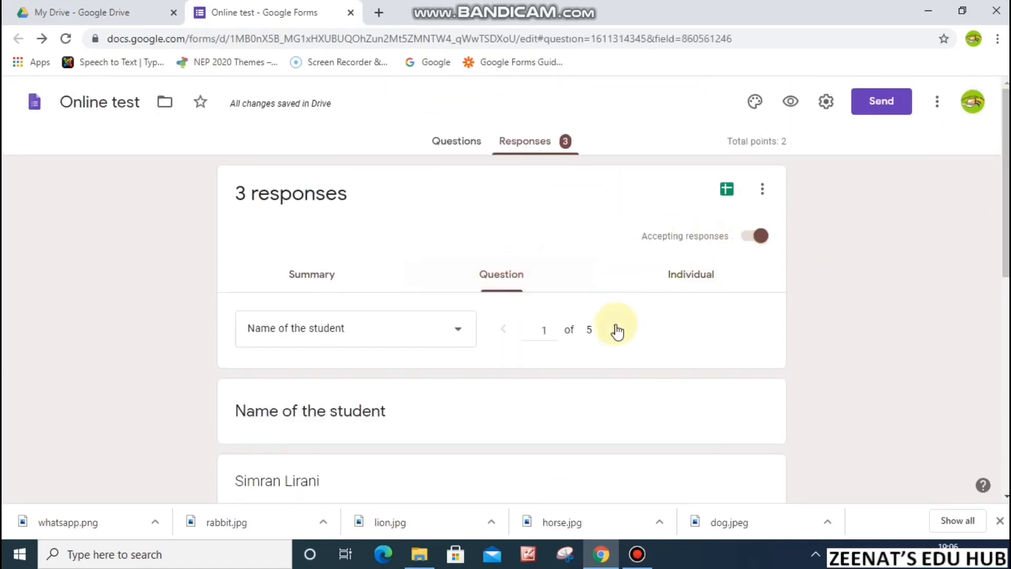
{"action": "left_click", "coordinate": [617, 330]}
{"action": "left_click", "coordinate": [615, 333]}
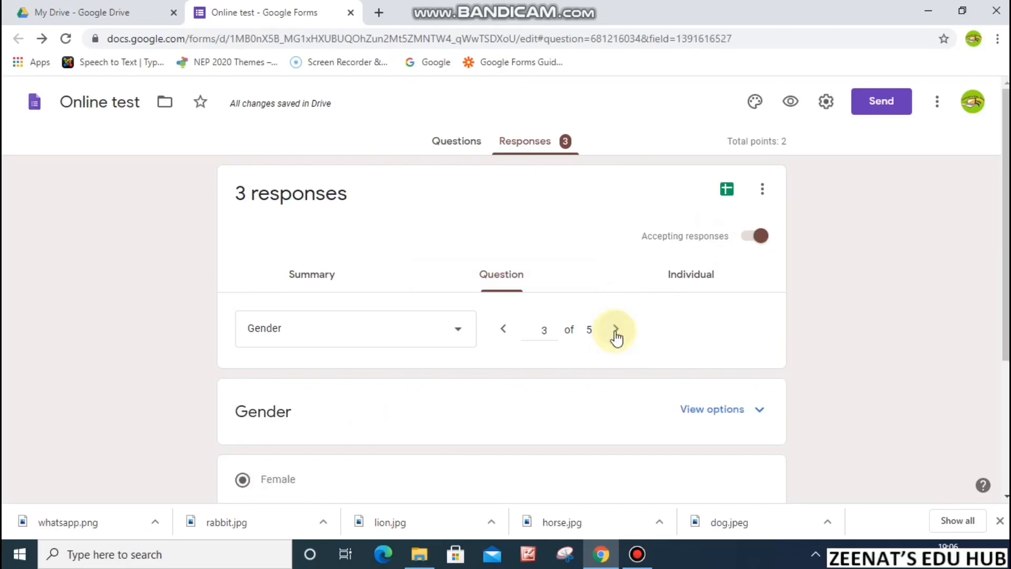
{"action": "left_click", "coordinate": [615, 331]}
Step: Examine the first individual response, from the student details through to the scored test answers
{"action": "left_click", "coordinate": [697, 278]}
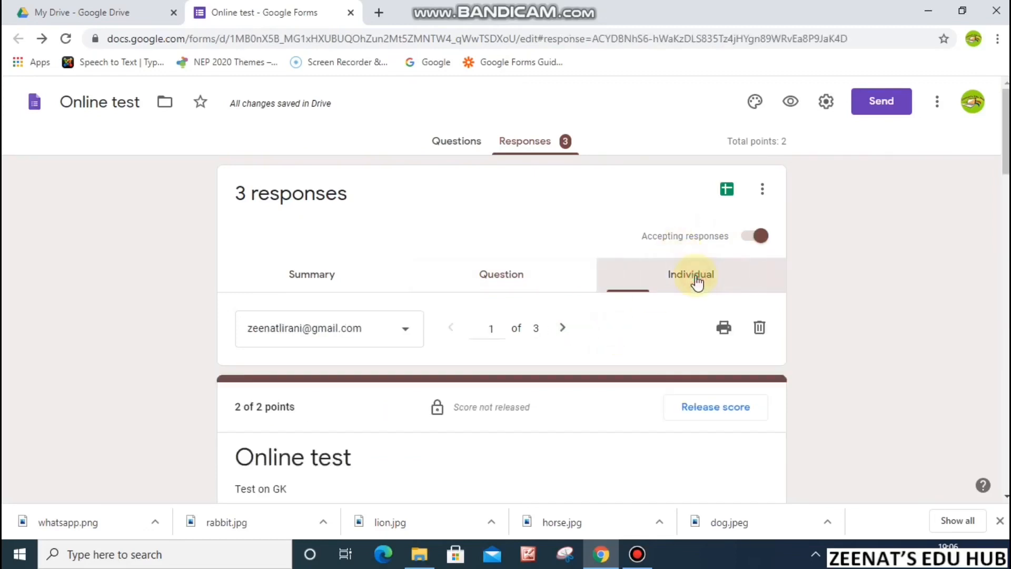
{"action": "scroll", "coordinate": [502, 290], "scroll_direction": "down", "scroll_amount": 10}
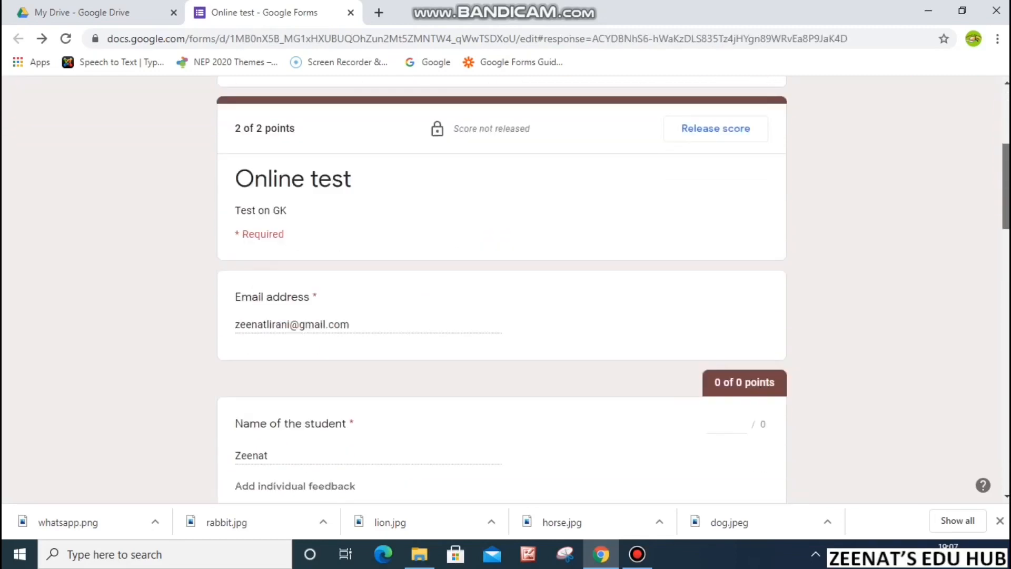
{"action": "scroll", "coordinate": [502, 290], "scroll_direction": "down", "scroll_amount": 10}
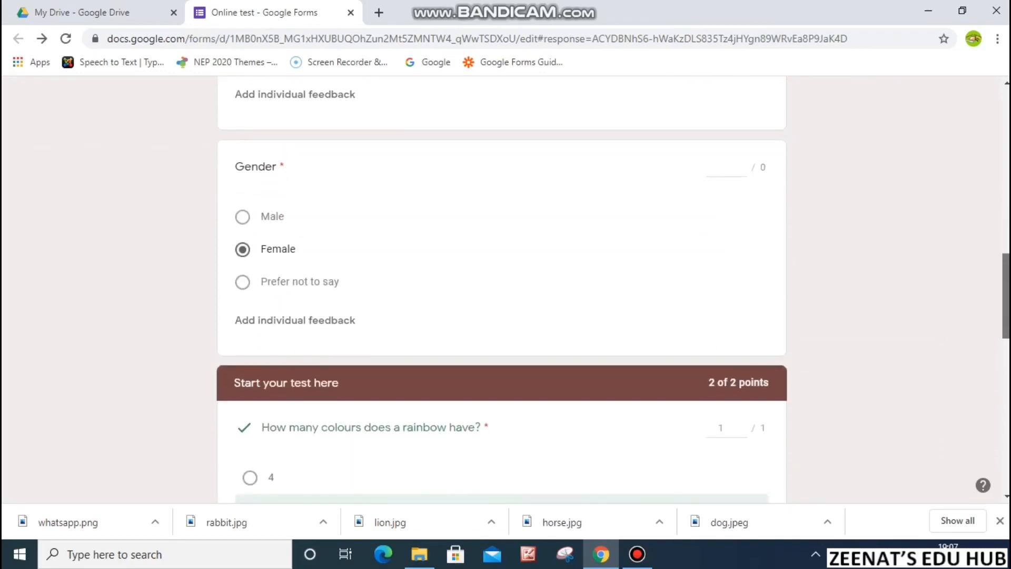
{"action": "scroll", "coordinate": [501, 290], "scroll_direction": "down", "scroll_amount": 3}
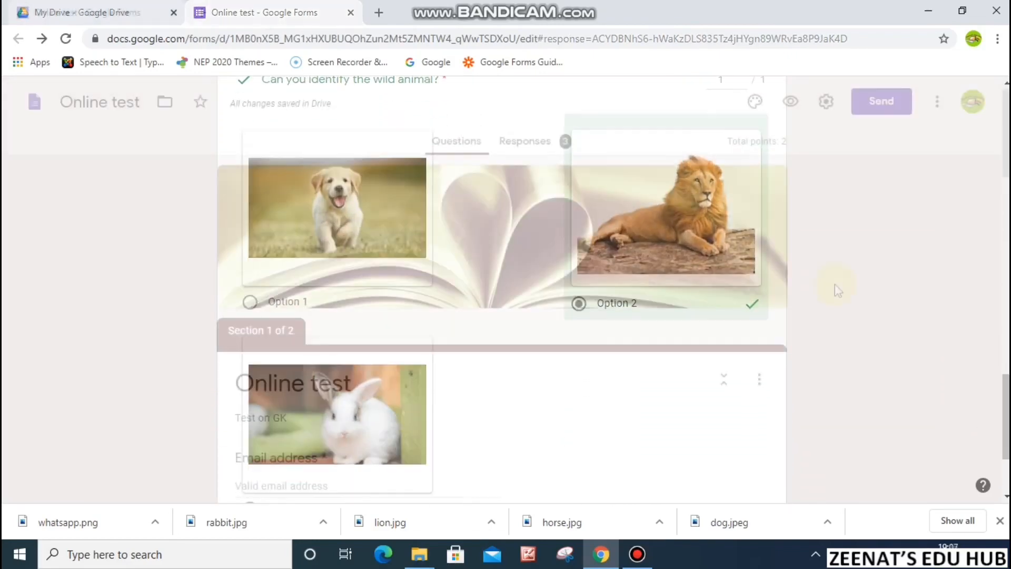